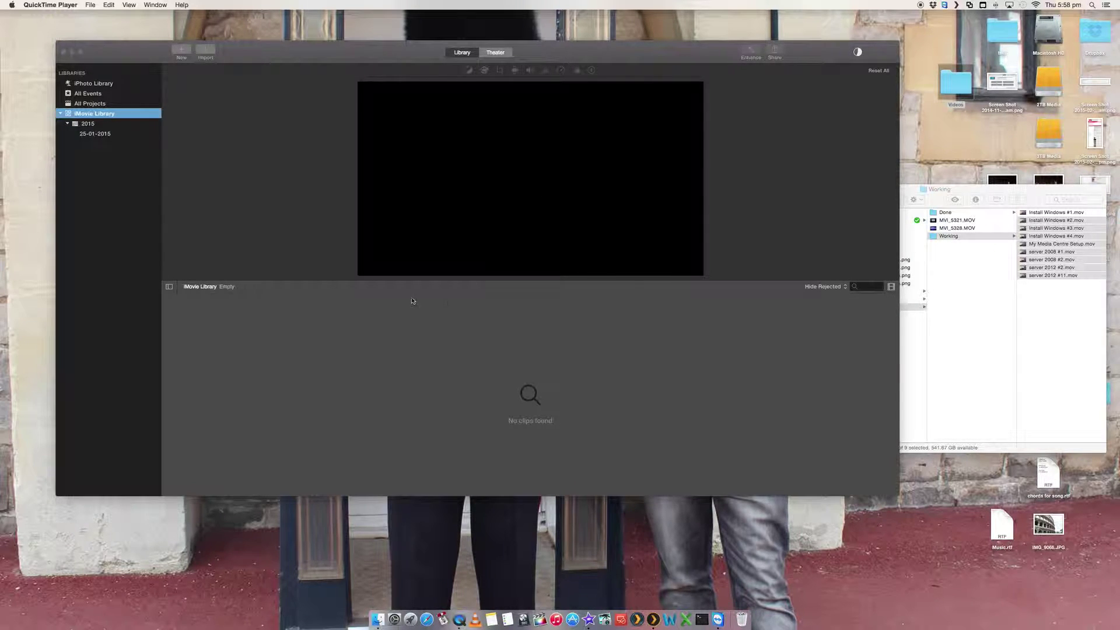
- Bring the empty iMovie Library to the front after glancing at the Working folder's .mov files
{"action": "left_click", "coordinate": [588, 610]}
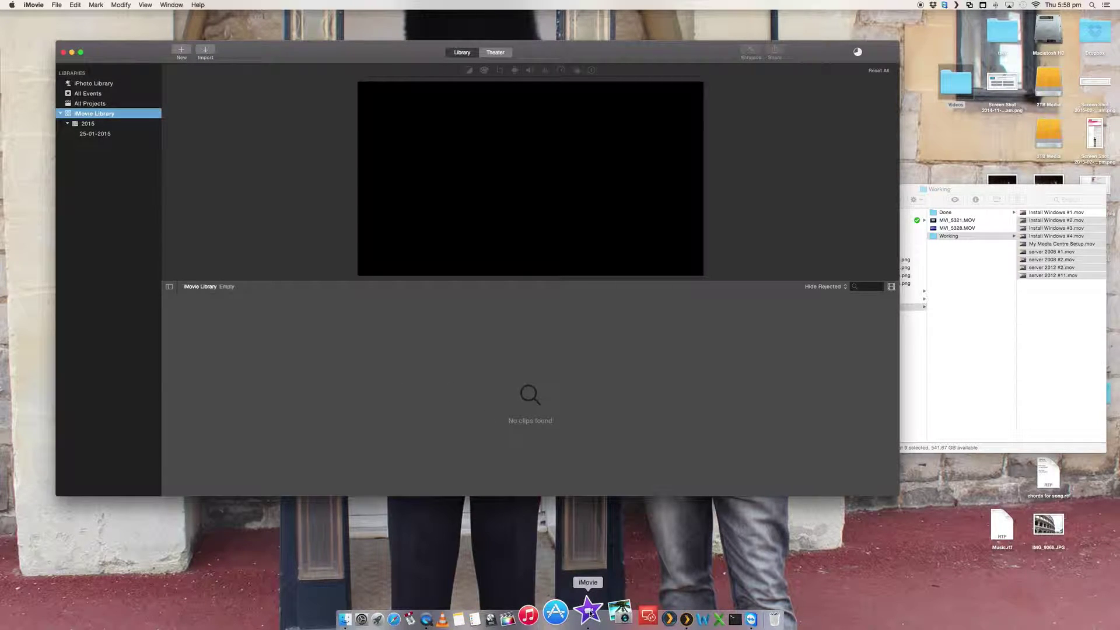
{"action": "left_click", "coordinate": [934, 198]}
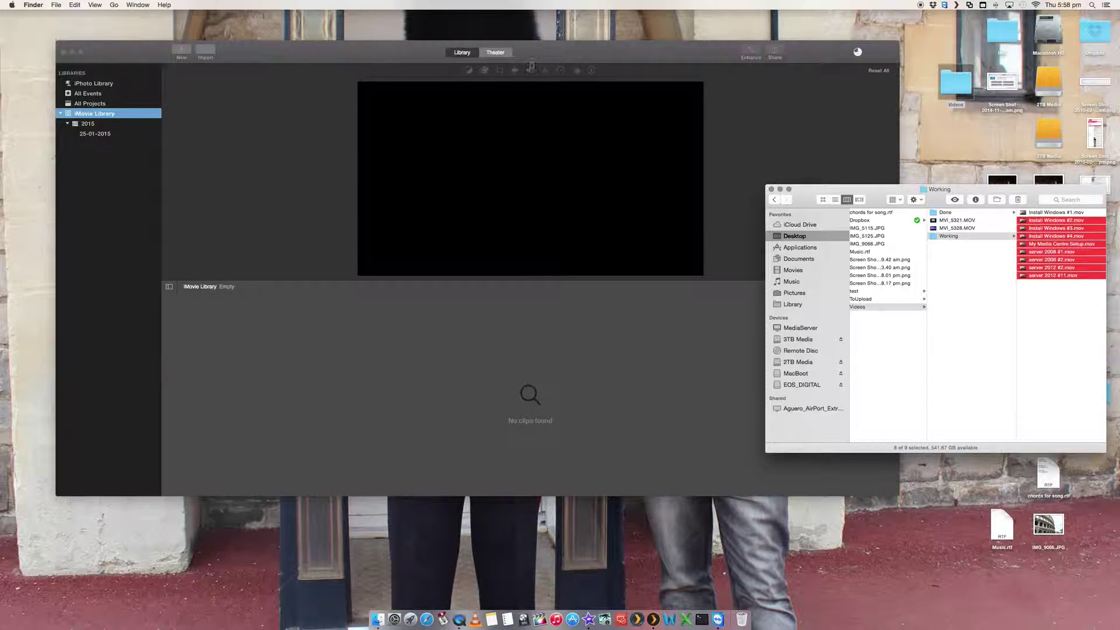
{"action": "left_click", "coordinate": [552, 59]}
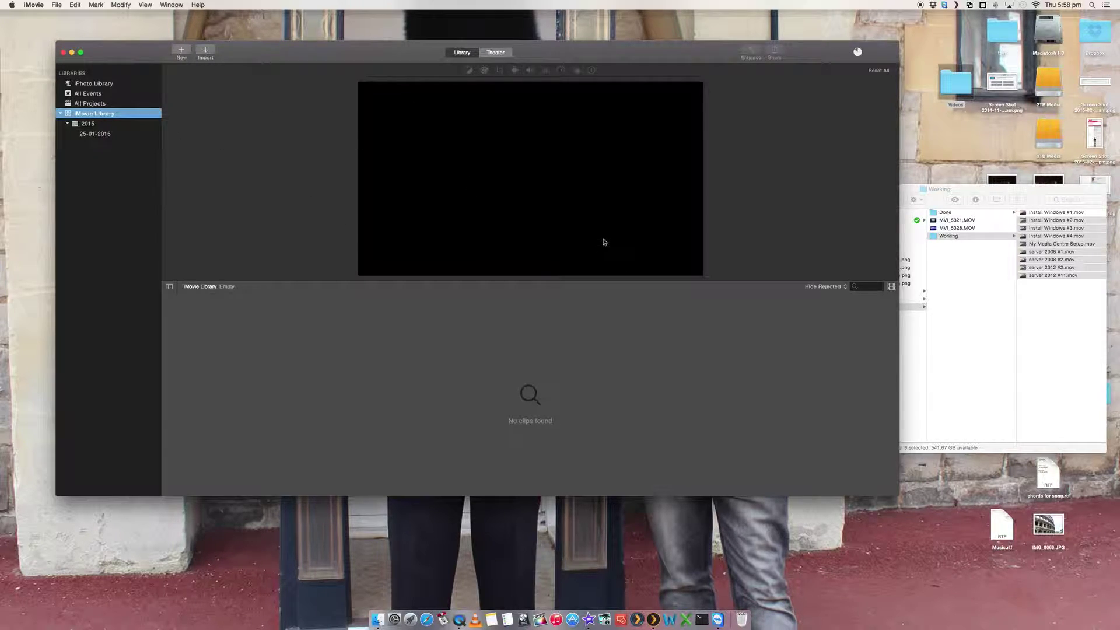
- Start a new movie, preview the Modern theme, then settle on No Theme
{"action": "left_click", "coordinate": [182, 51]}
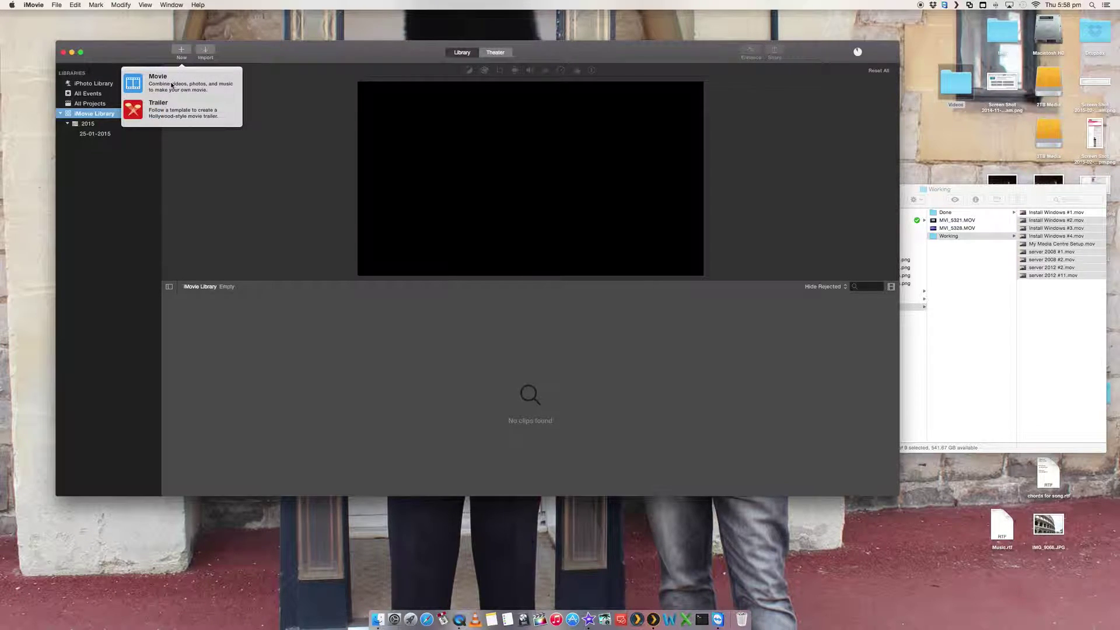
{"action": "left_click", "coordinate": [172, 86]}
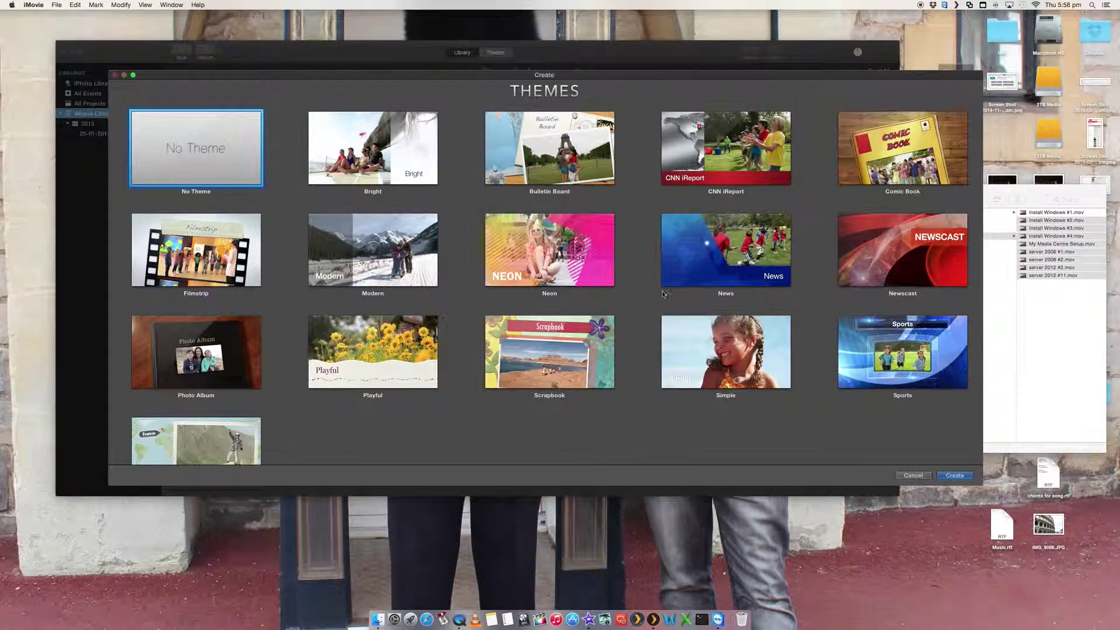
{"action": "scroll", "coordinate": [664, 293], "scroll_direction": "down", "scroll_amount": 2}
{"action": "scroll", "coordinate": [671, 294], "scroll_direction": "up", "scroll_amount": 2}
{"action": "mouse_move", "coordinate": [554, 355]}
{"action": "mouse_move", "coordinate": [548, 248]}
{"action": "mouse_move", "coordinate": [350, 268]}
{"action": "left_click", "coordinate": [373, 250]}
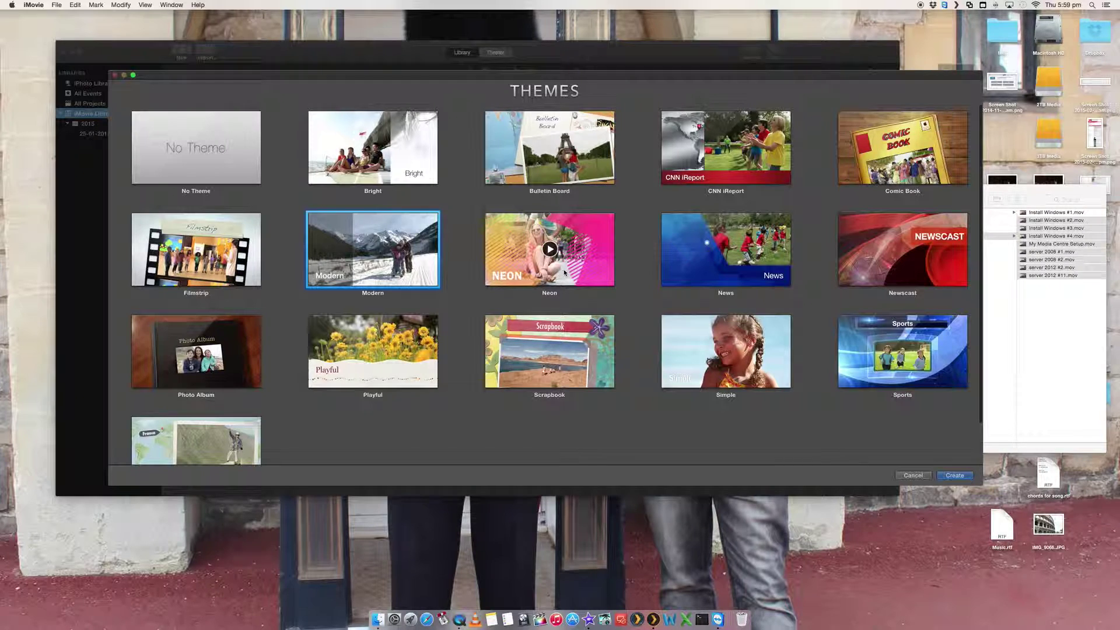
{"action": "left_click", "coordinate": [219, 160]}
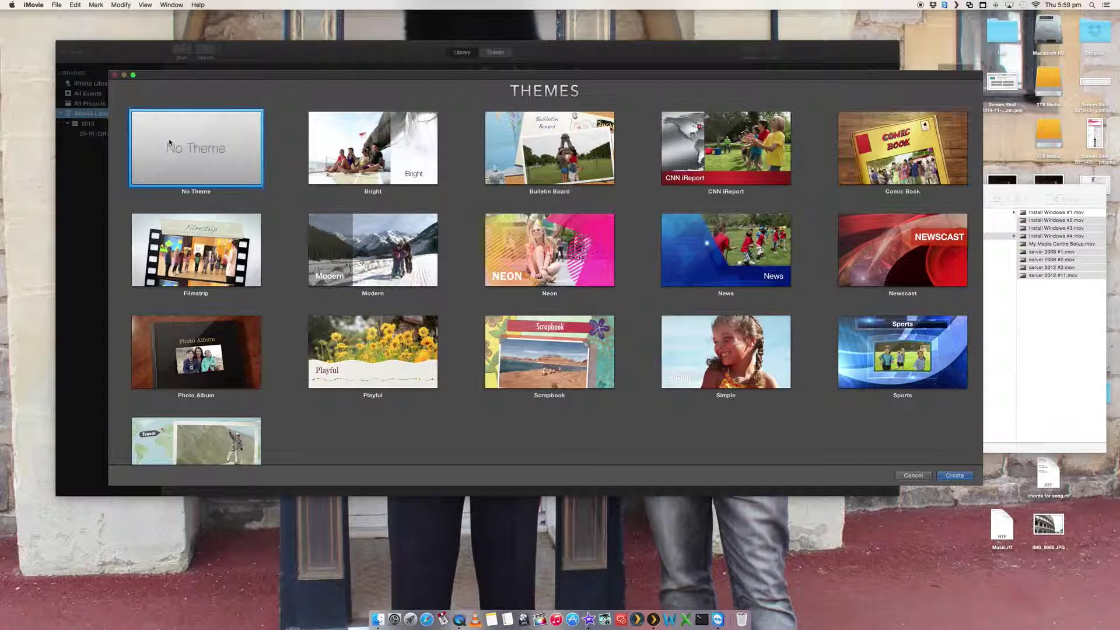
- Create the theme-less movie and name it MyTestMovie
{"action": "left_click", "coordinate": [955, 475]}
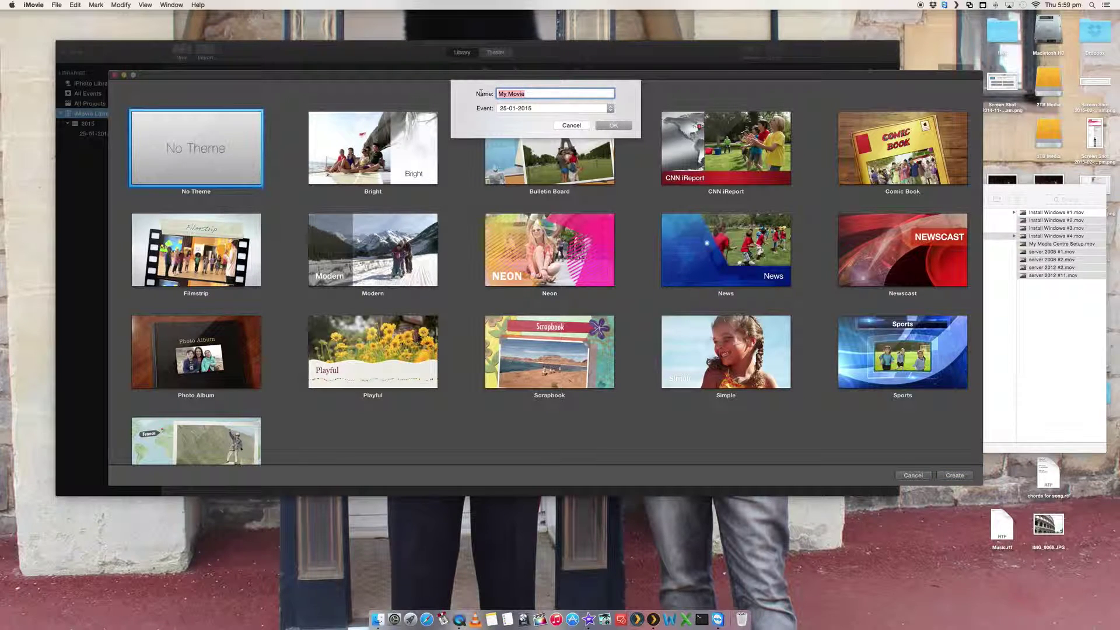
{"action": "type", "text": "MyTestMovie"}
{"action": "left_click", "coordinate": [613, 125]}
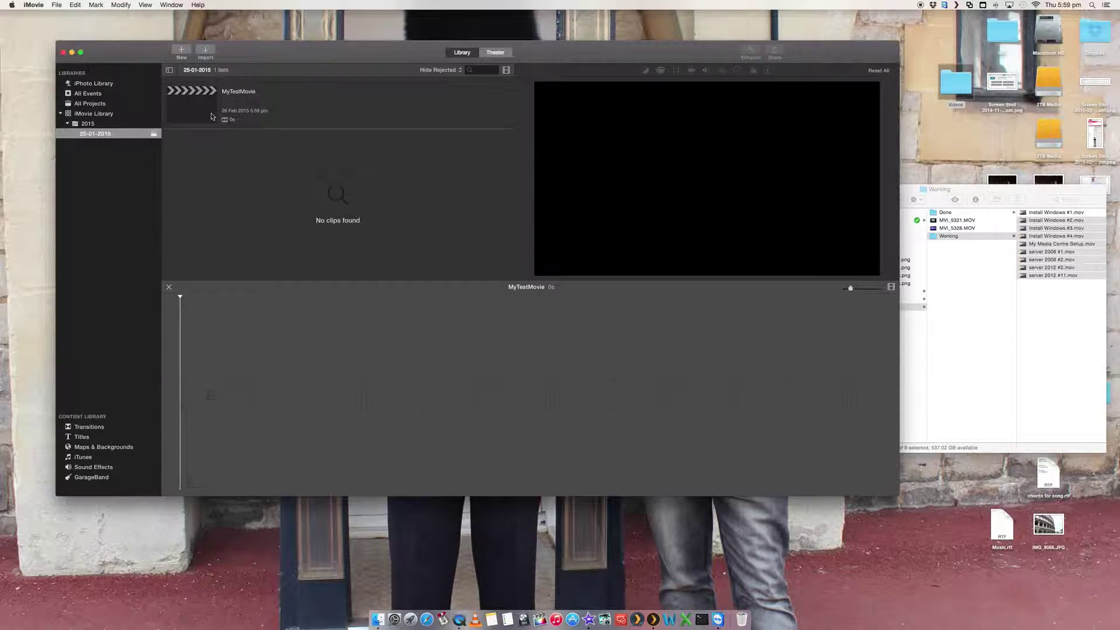
- Drag two clips from the Working folder onto the timeline, making the movie 4m 24s
{"action": "left_click", "coordinate": [936, 200]}
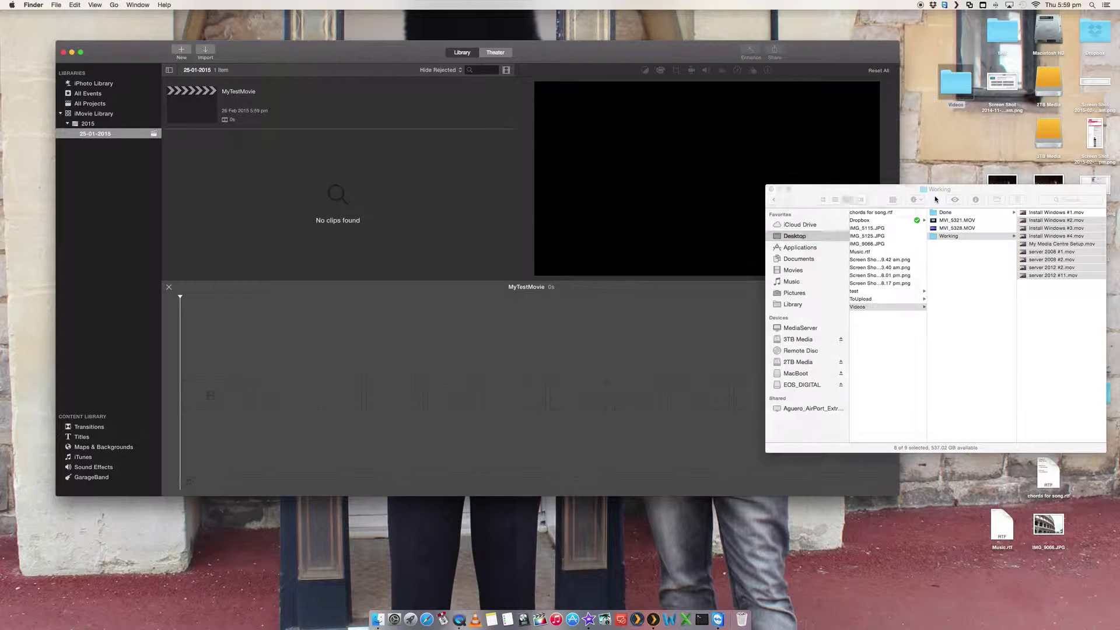
{"action": "left_click", "coordinate": [1062, 298]}
{"action": "left_click_drag", "start_coordinate": [1062, 298], "coordinate": [1045, 226]}
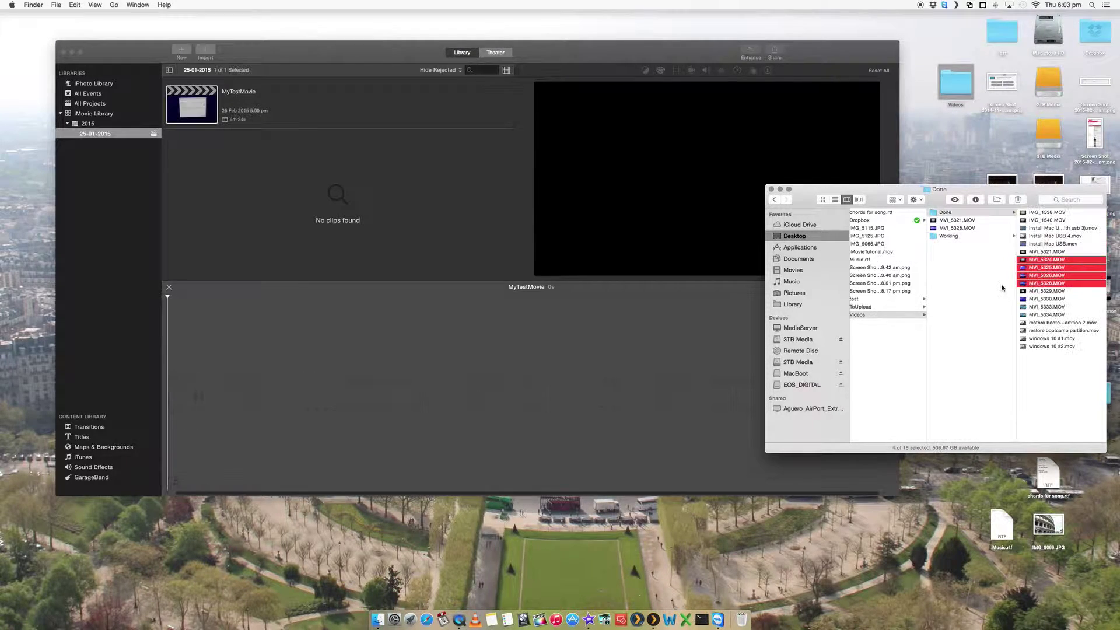
{"action": "left_click", "coordinate": [957, 235]}
{"action": "left_click_drag", "start_coordinate": [957, 230], "coordinate": [238, 381]}
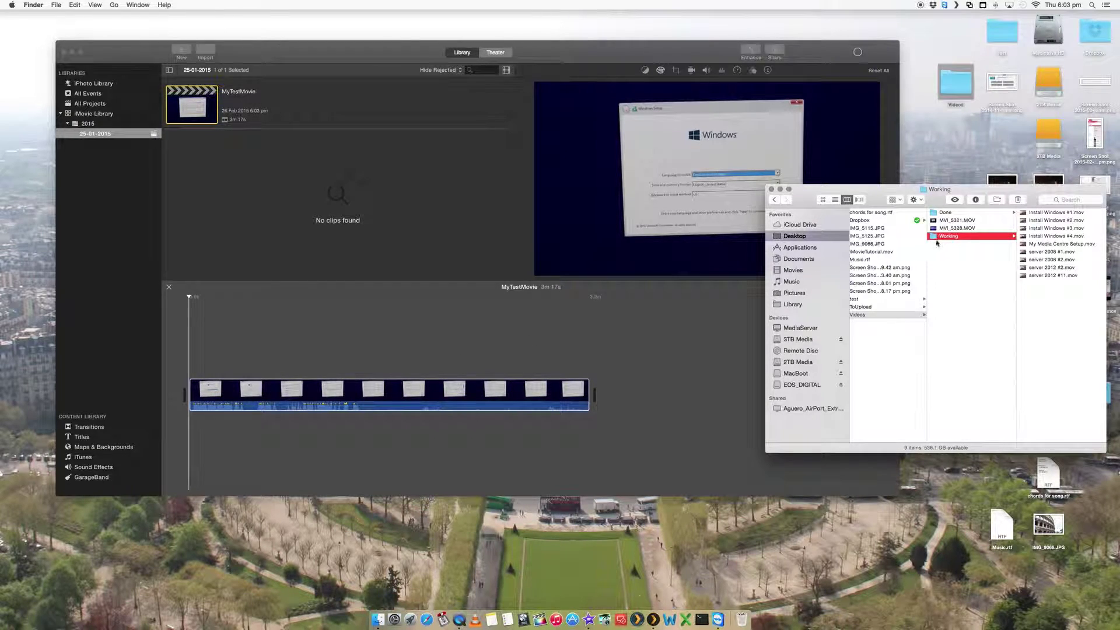
{"action": "left_click_drag", "start_coordinate": [949, 230], "coordinate": [609, 393]}
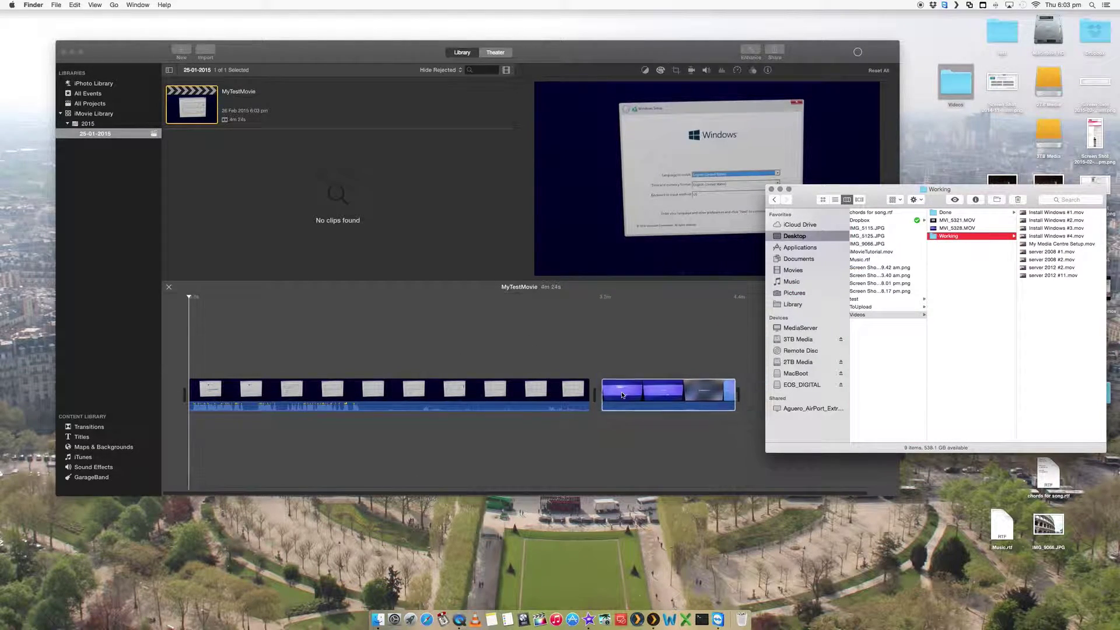
{"action": "left_click", "coordinate": [593, 332]}
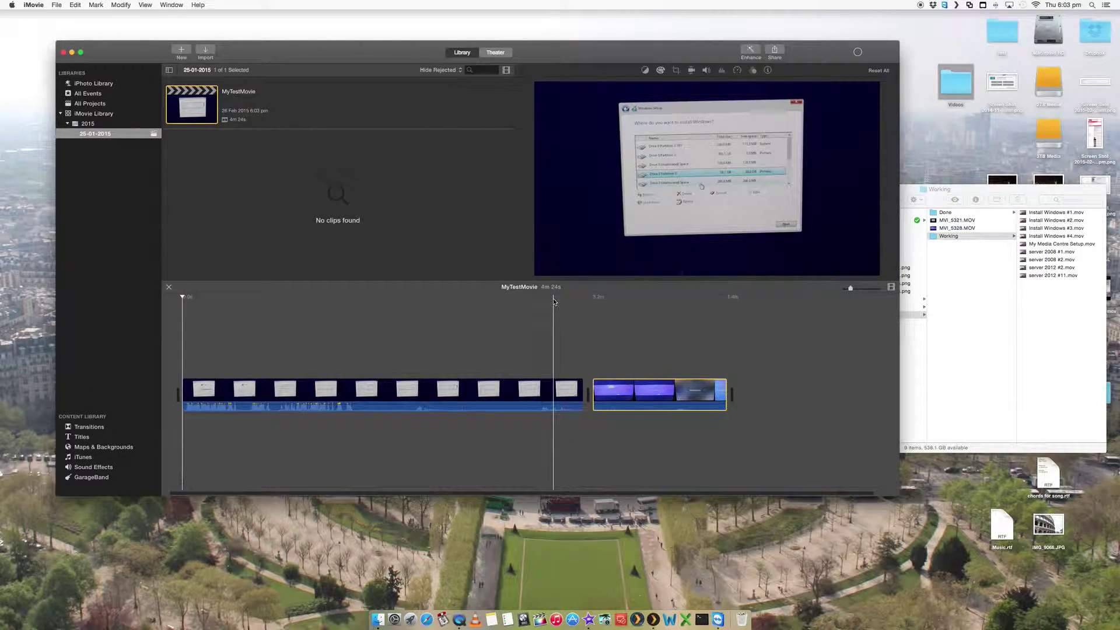
{"action": "left_click", "coordinate": [500, 327]}
{"action": "left_click_drag", "start_coordinate": [317, 300], "coordinate": [401, 300]}
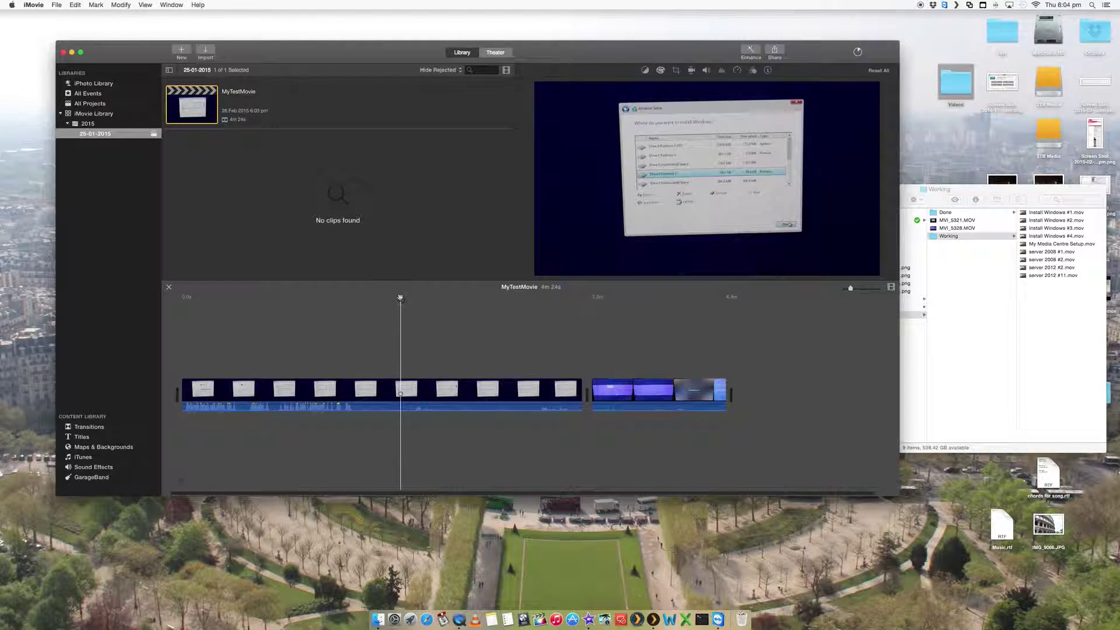
- Play and scrub the first clip up to the Windows licence-terms screen
{"action": "left_click_drag", "start_coordinate": [400, 297], "coordinate": [404, 302]}
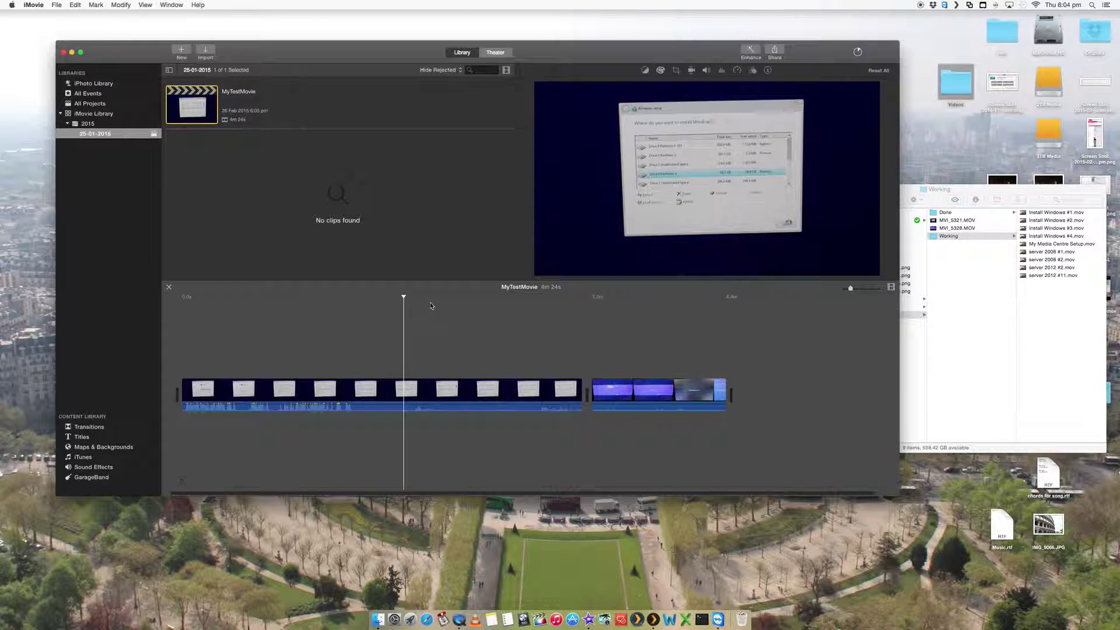
{"action": "left_click", "coordinate": [431, 298]}
{"action": "key", "text": "space"}
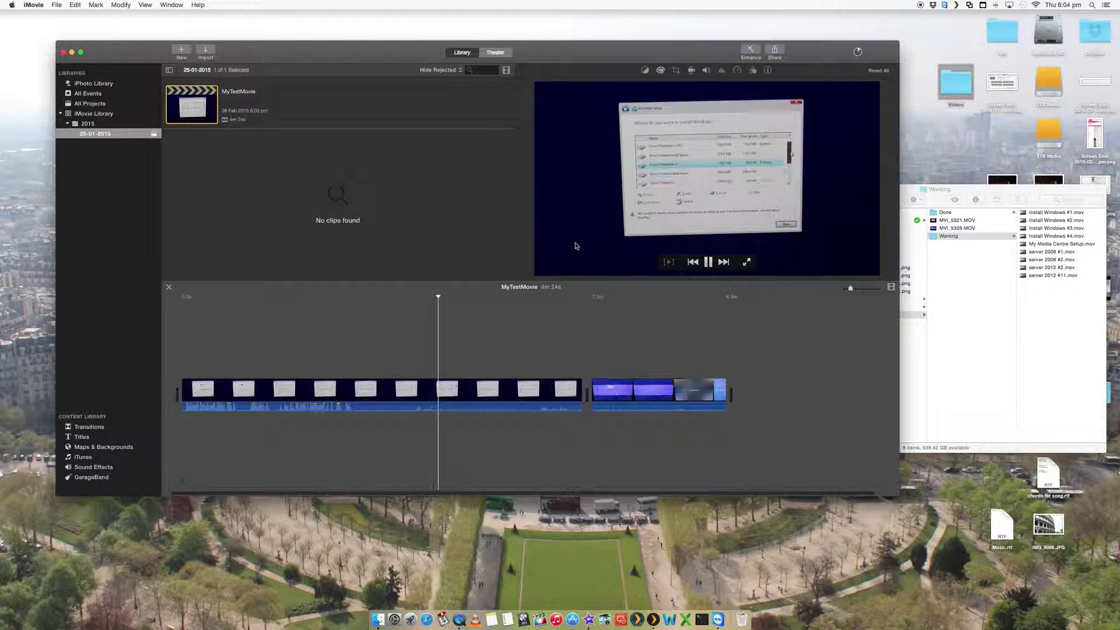
{"action": "key", "text": "space"}
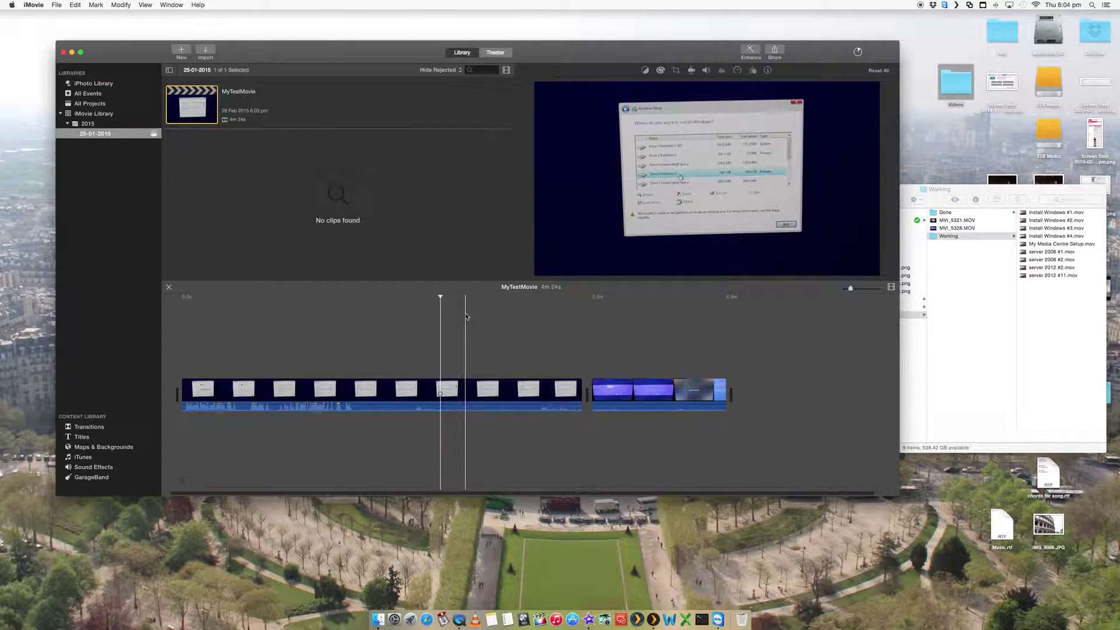
{"action": "left_click_drag", "start_coordinate": [441, 297], "coordinate": [521, 303]}
- Append server 2008 #2.mov to the timeline's end and preview the 4m 42s movie
{"action": "left_click", "coordinate": [1042, 263]}
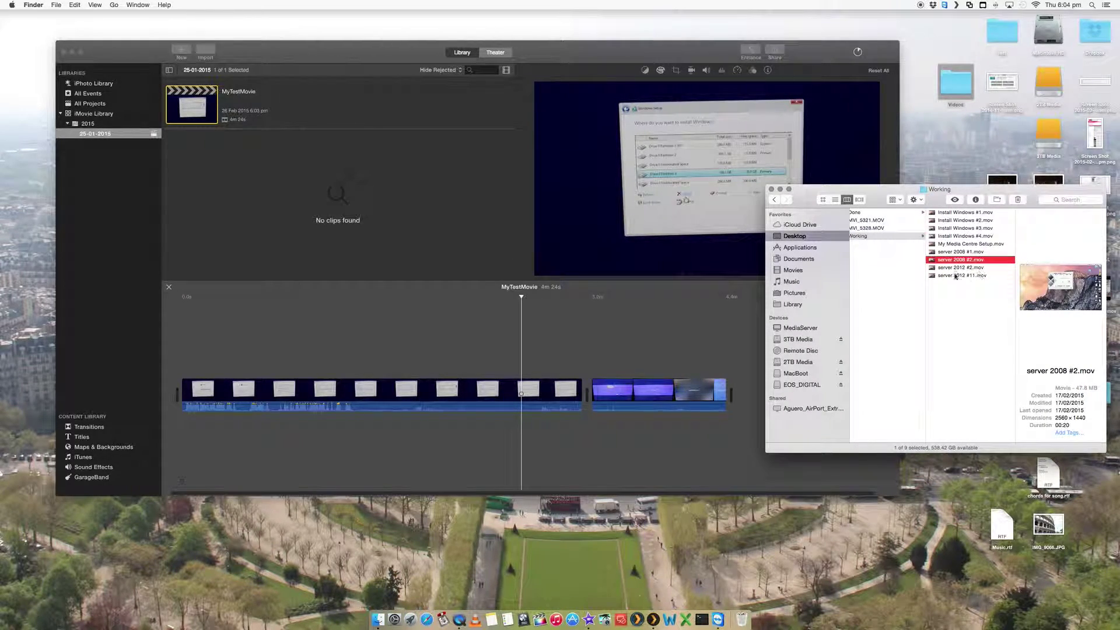
{"action": "left_click_drag", "start_coordinate": [956, 262], "coordinate": [740, 398]}
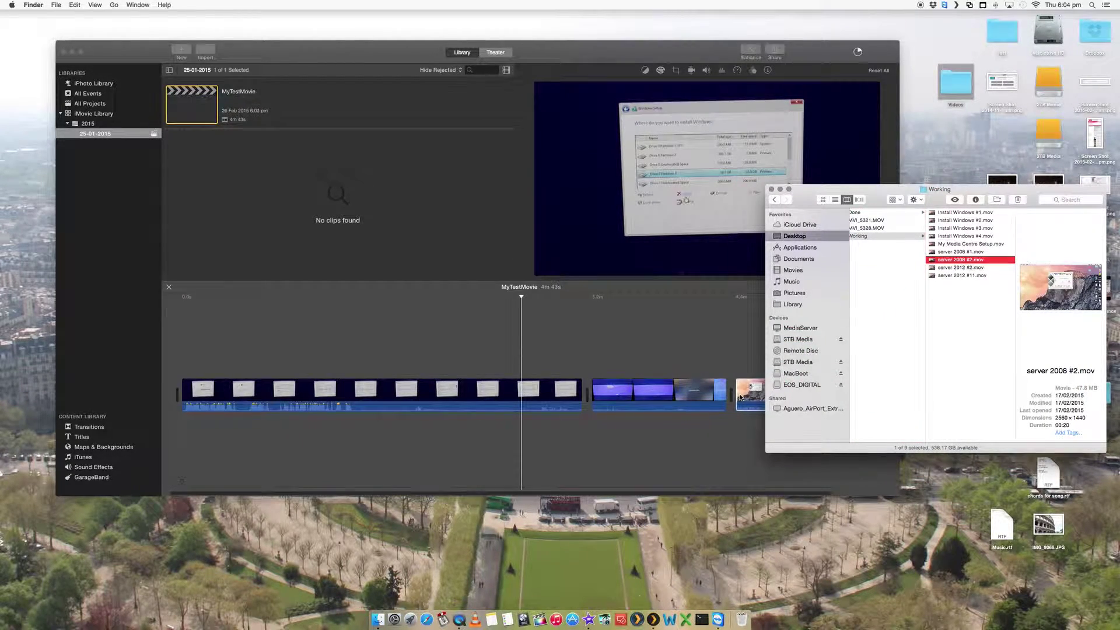
{"action": "left_click", "coordinate": [573, 285]}
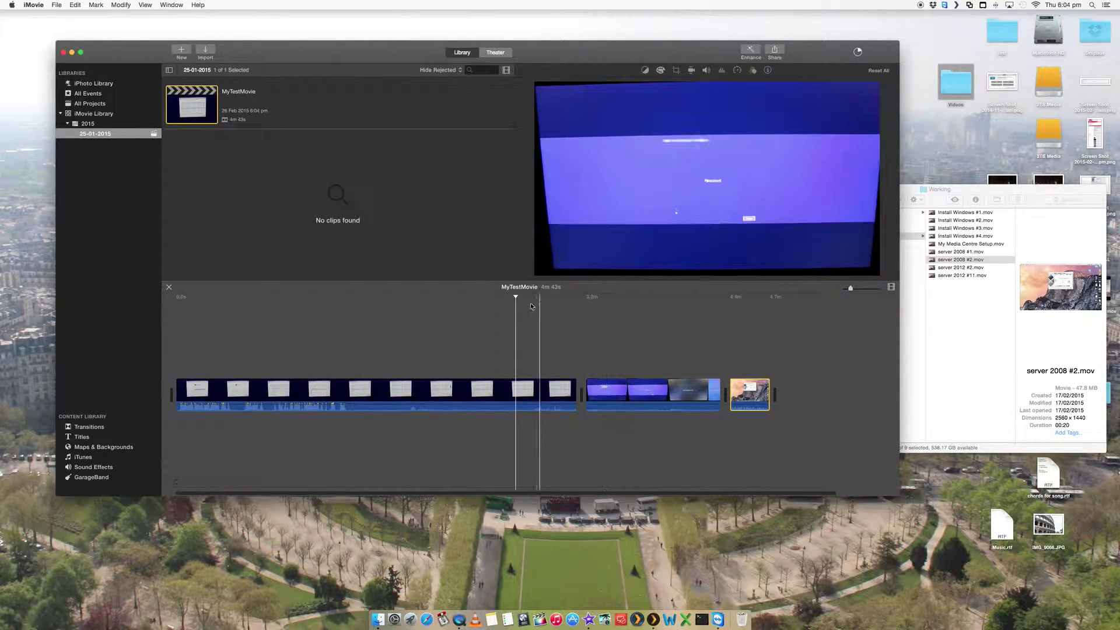
{"action": "left_click", "coordinate": [528, 304]}
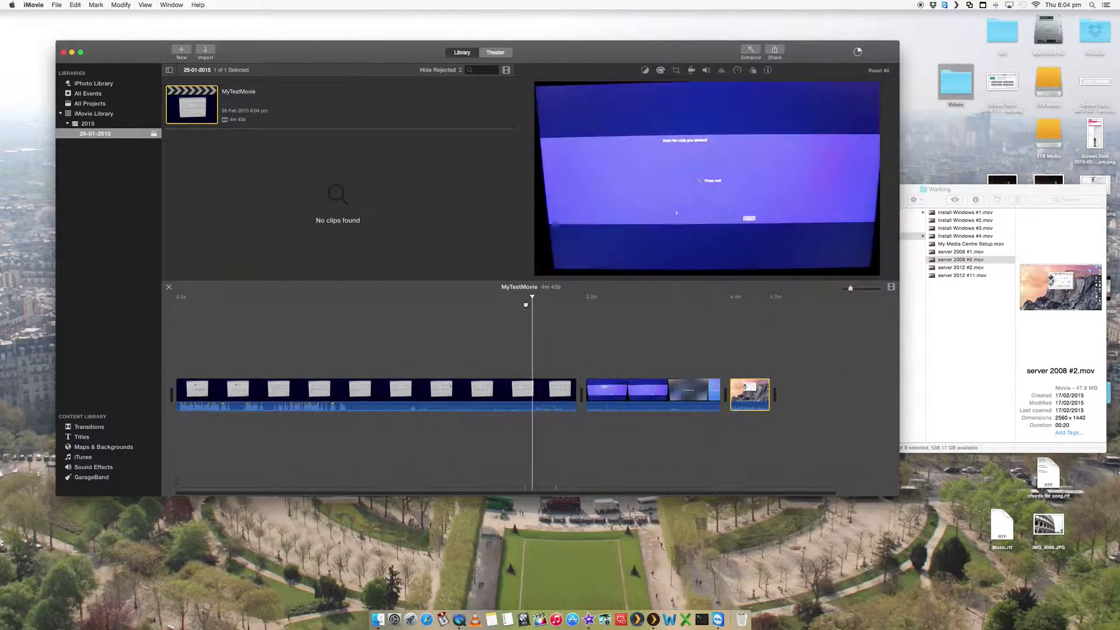
{"action": "left_click_drag", "start_coordinate": [525, 303], "coordinate": [563, 300]}
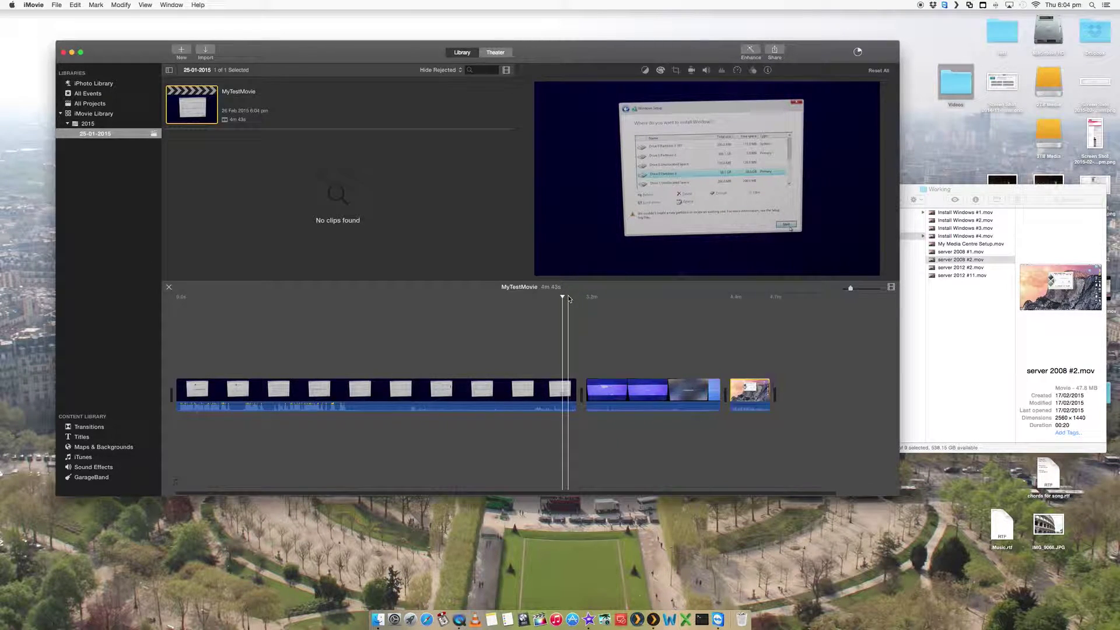
{"action": "left_click_drag", "start_coordinate": [569, 299], "coordinate": [572, 300]}
{"action": "key", "text": "space"}
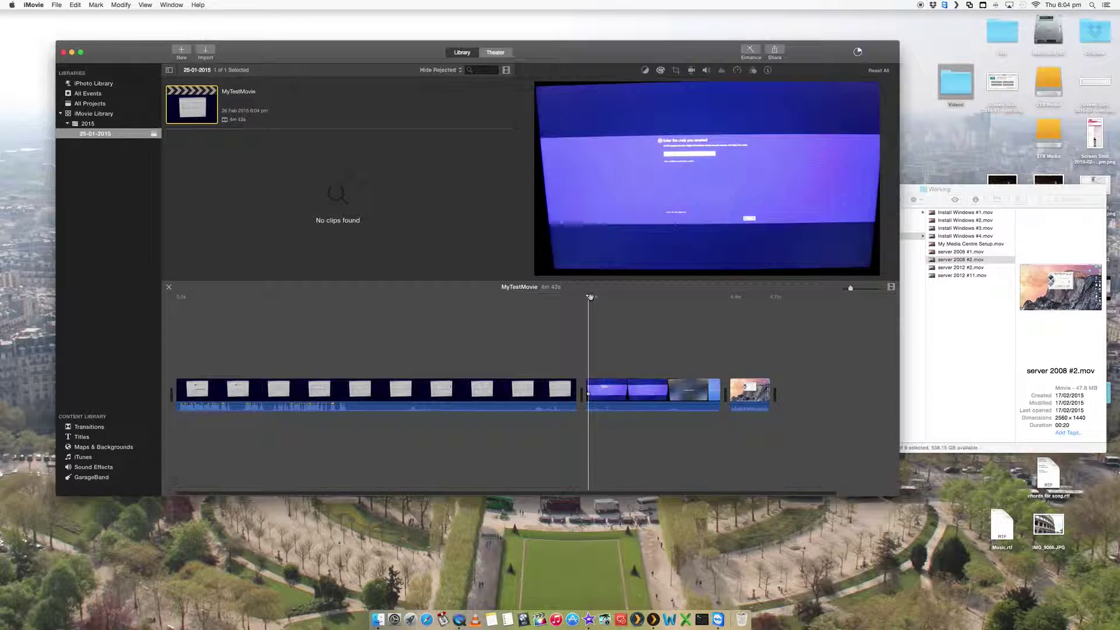
{"action": "left_click_drag", "start_coordinate": [590, 297], "coordinate": [176, 320]}
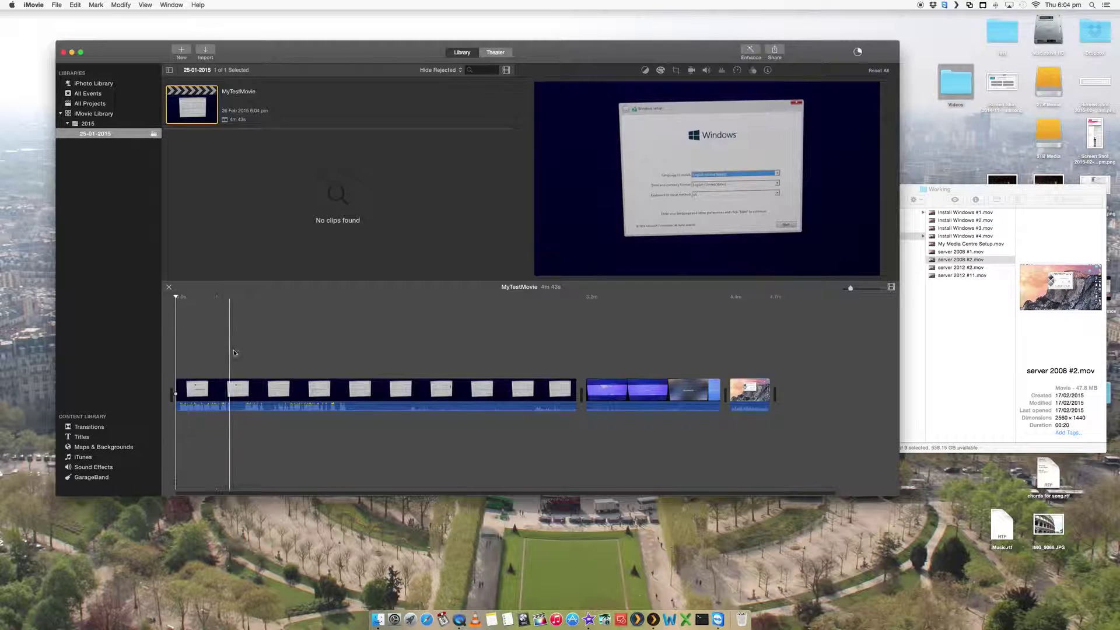
- Show the Transitions browser and lower the first clip's volume to 35%
{"action": "left_click", "coordinate": [85, 428]}
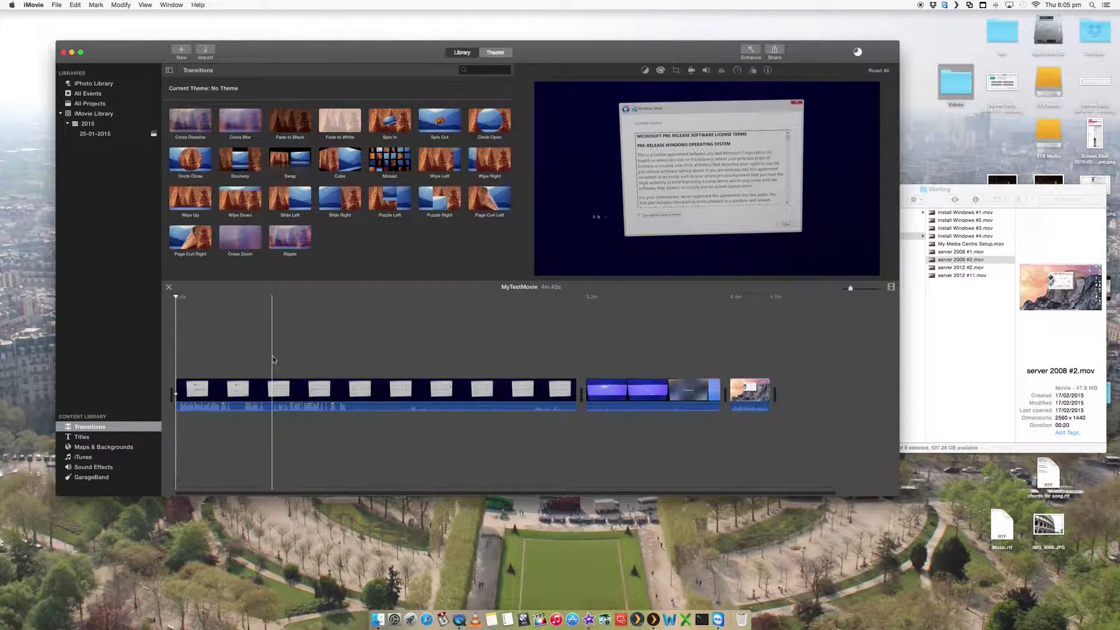
{"action": "left_click", "coordinate": [265, 393]}
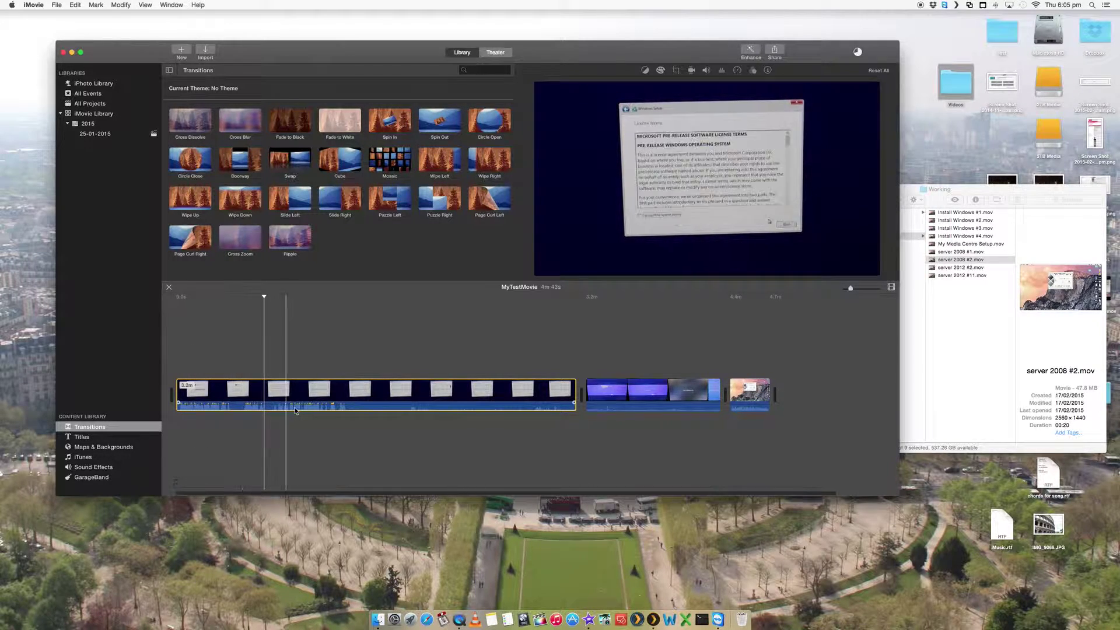
{"action": "left_click", "coordinate": [226, 404]}
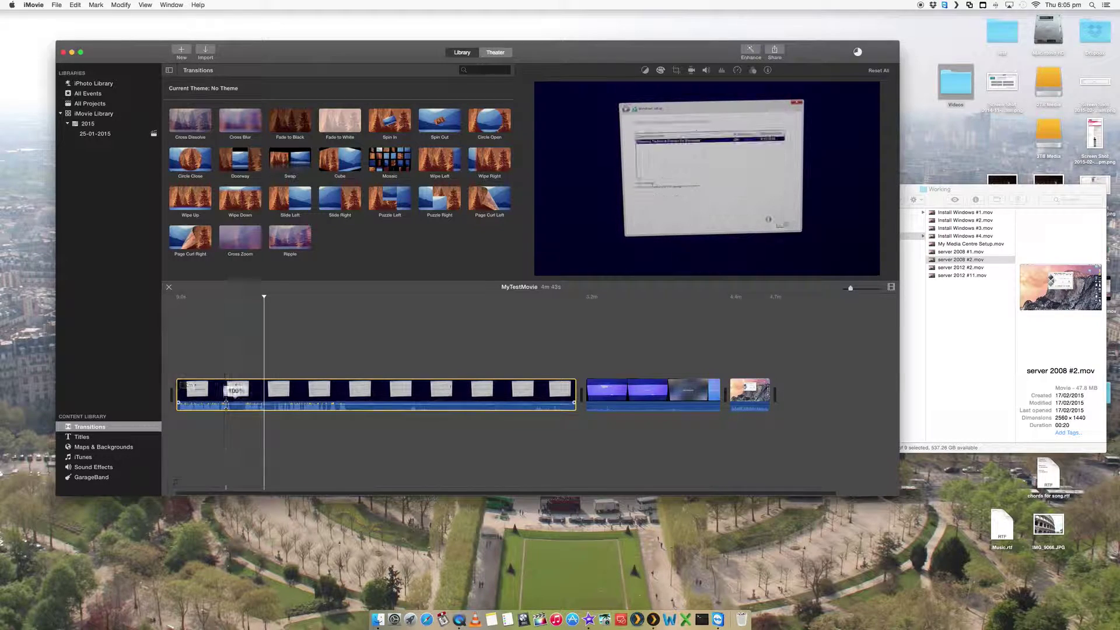
{"action": "left_click_drag", "start_coordinate": [226, 404], "coordinate": [225, 409]}
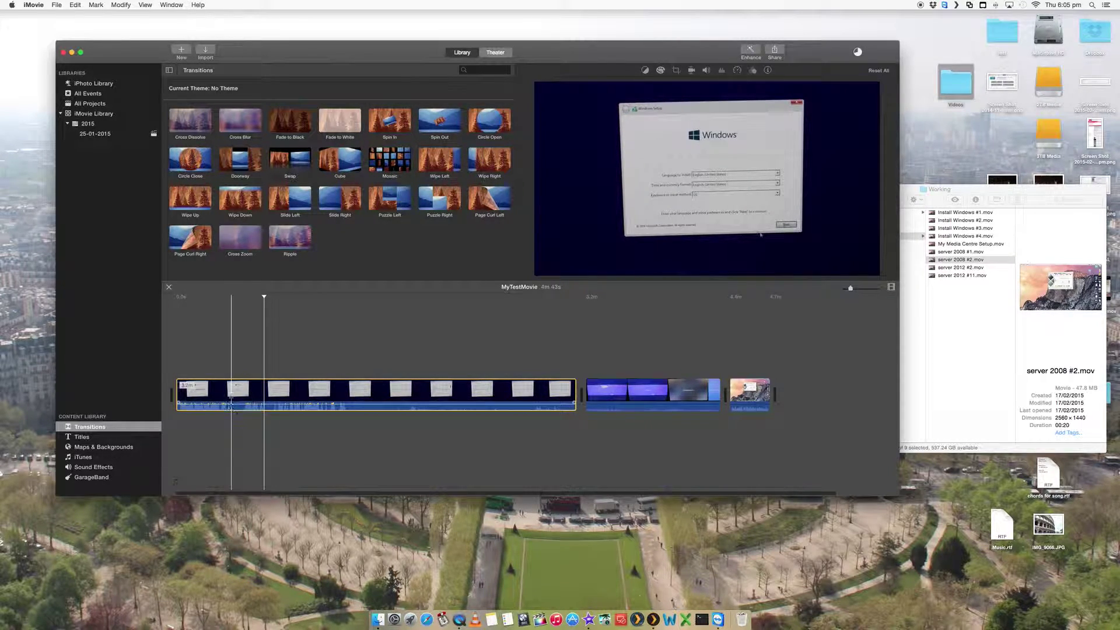
{"action": "right_click", "coordinate": [229, 394]}
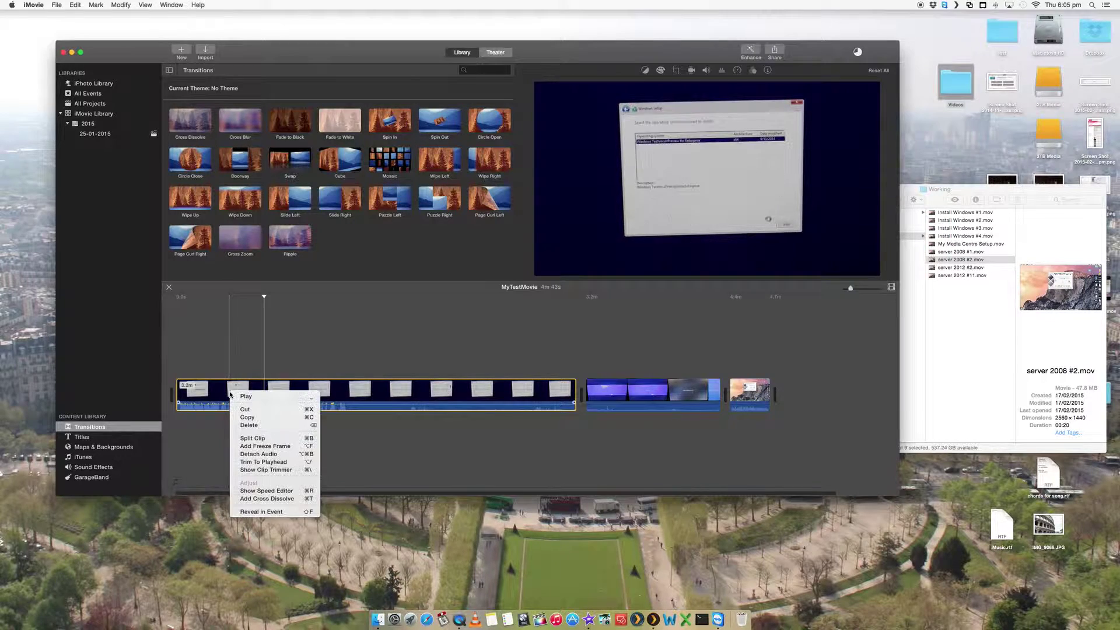
{"action": "left_click", "coordinate": [258, 454]}
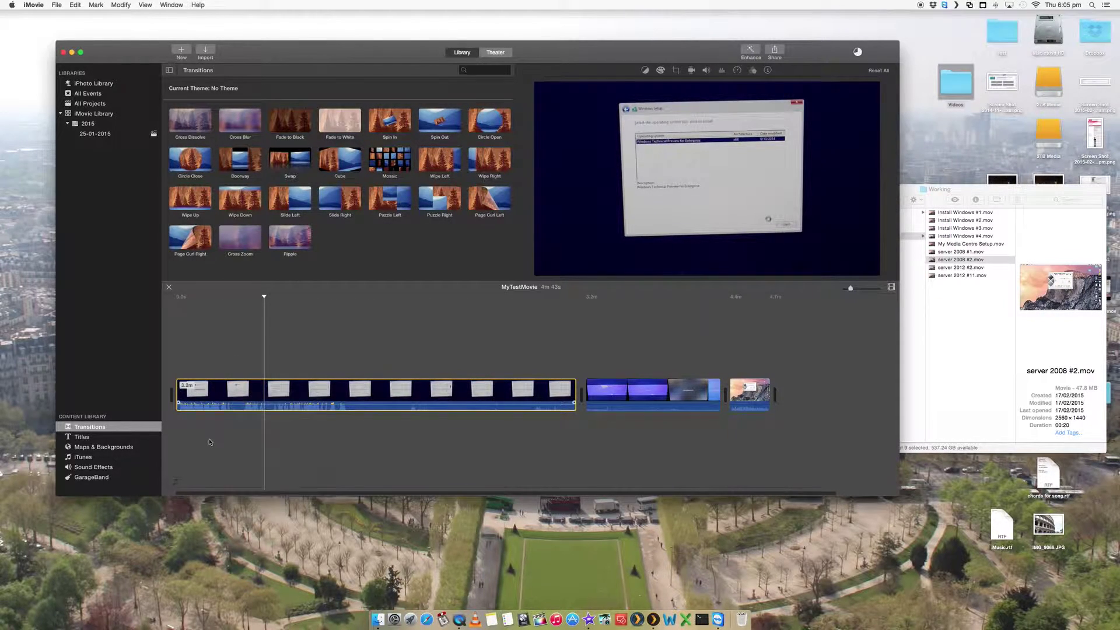
{"action": "left_click", "coordinate": [247, 423]}
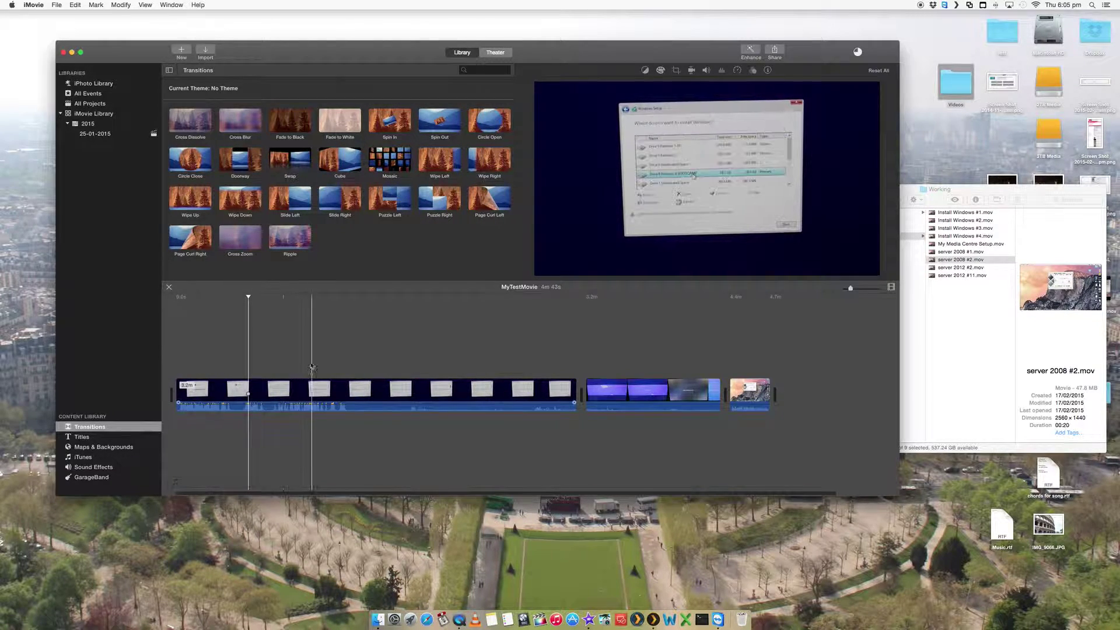
{"action": "left_click", "coordinate": [358, 299]}
{"action": "left_click", "coordinate": [345, 298]}
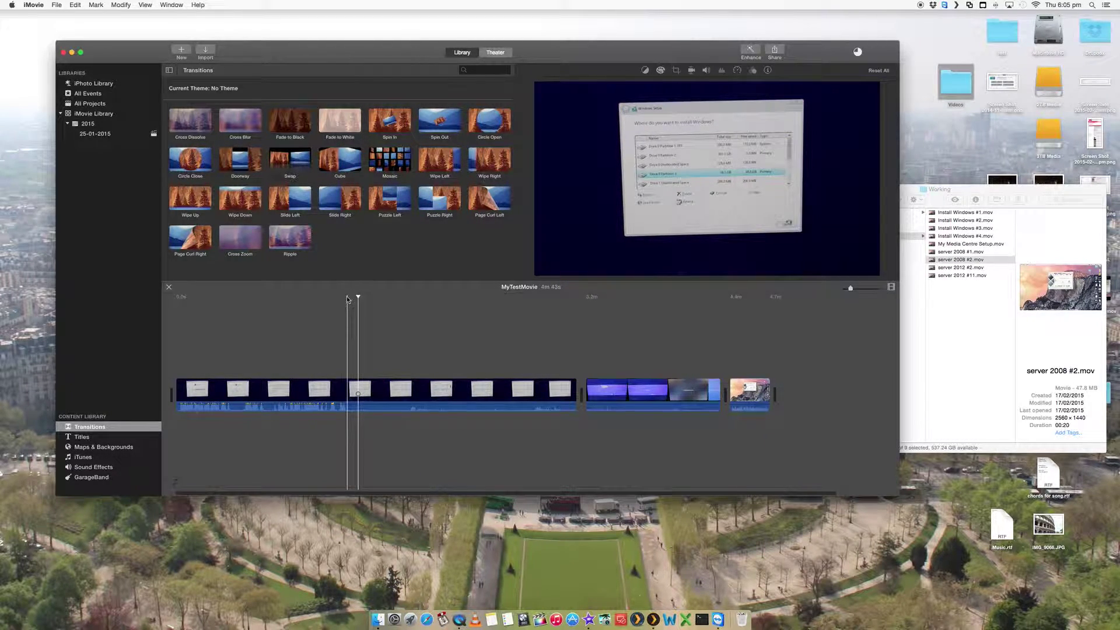
{"action": "left_click", "coordinate": [343, 299]}
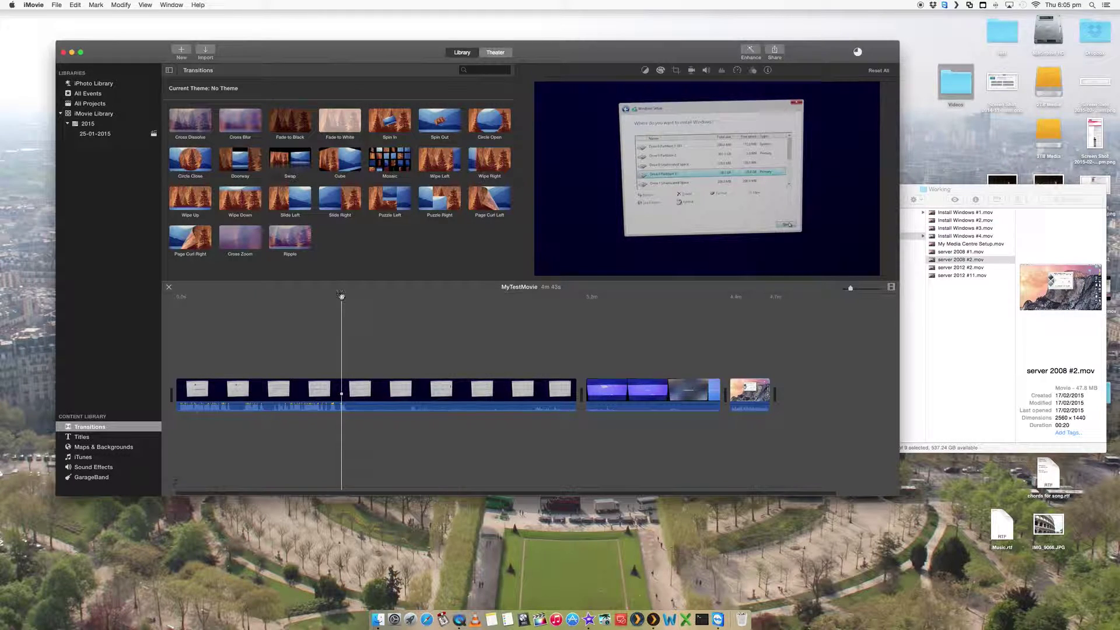
{"action": "key", "text": "space"}
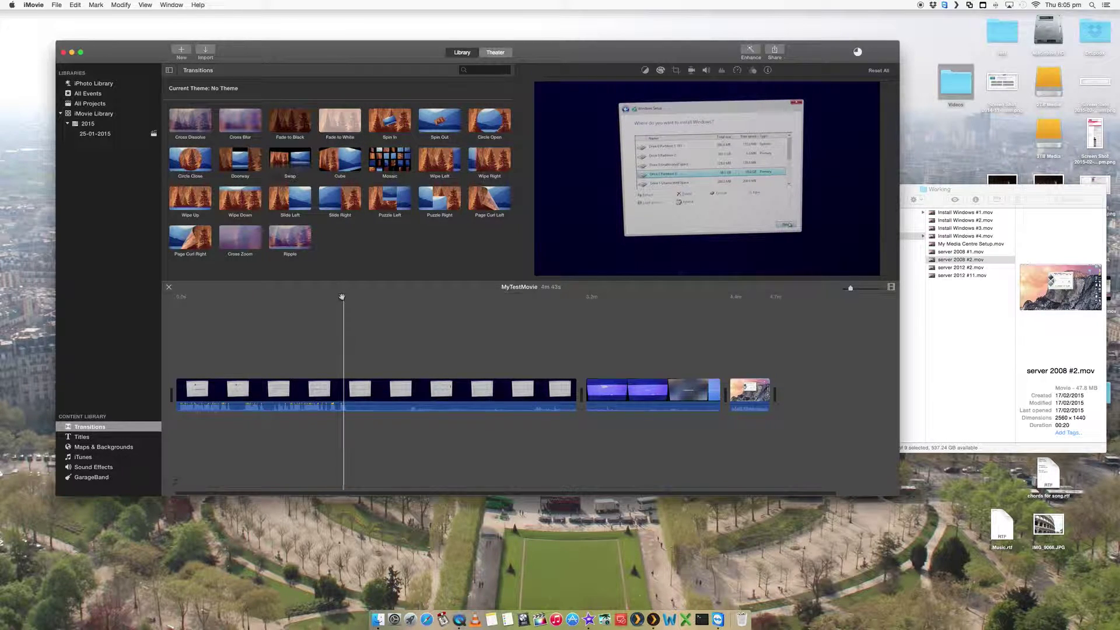
- Split the long first clip at the playhead
{"action": "right_click", "coordinate": [349, 387]}
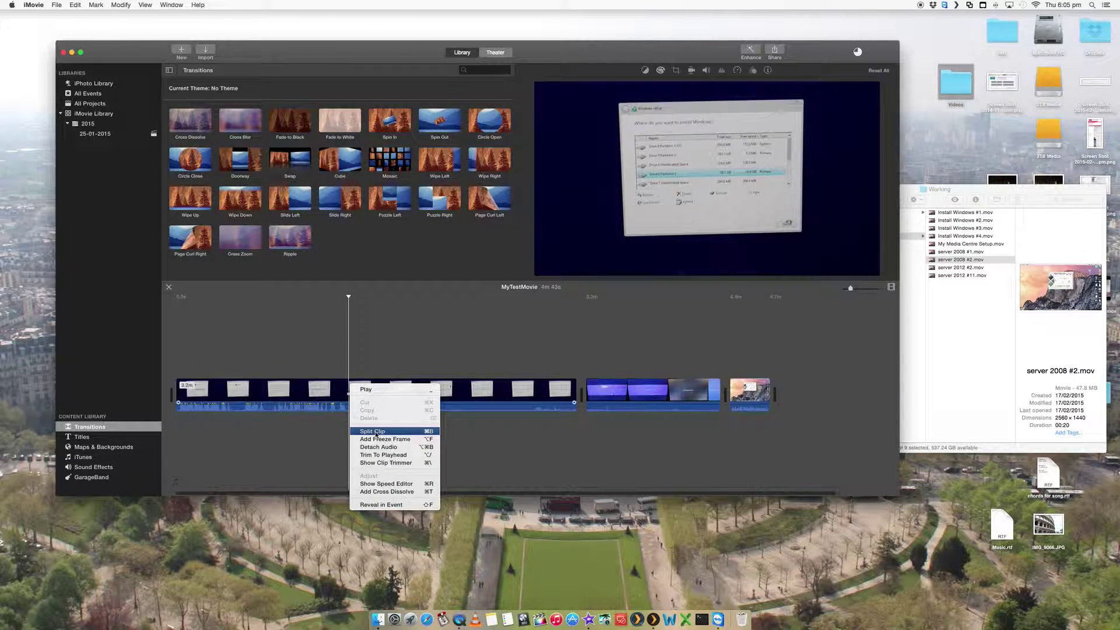
{"action": "left_click", "coordinate": [376, 435]}
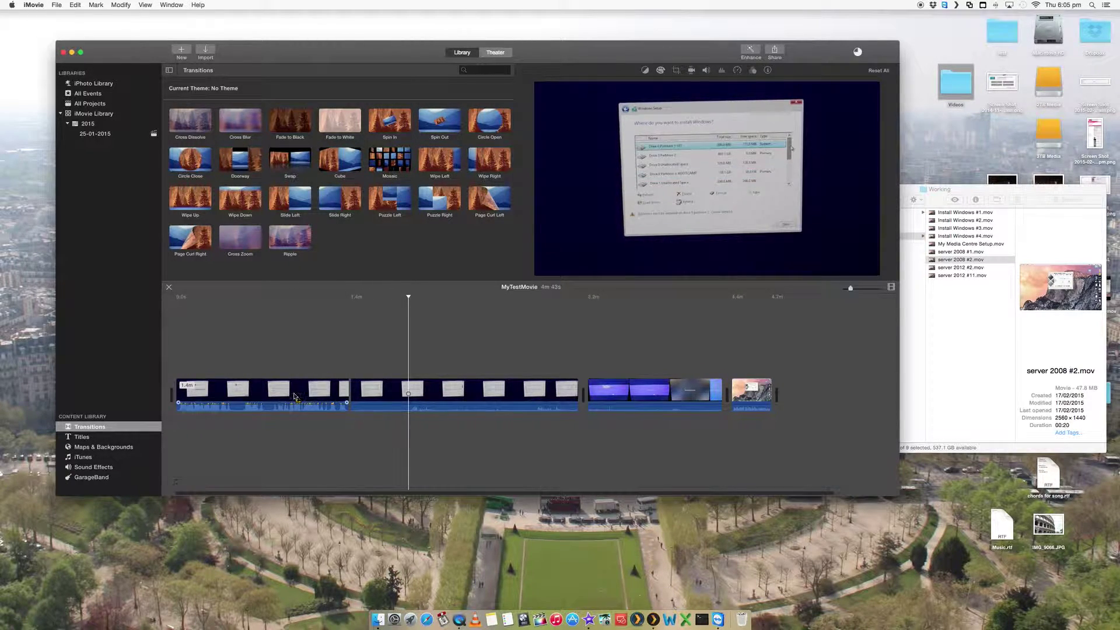
{"action": "left_click", "coordinate": [329, 391]}
{"action": "left_click", "coordinate": [329, 359]}
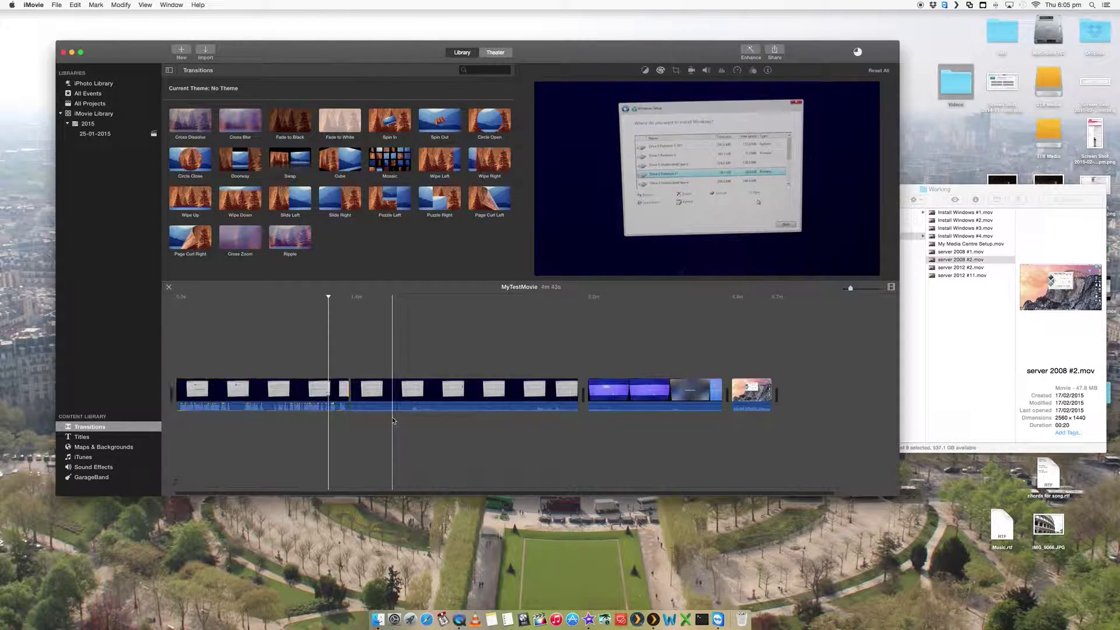
- Split it again further along, delete the middle piece, and play across the cut
{"action": "left_click", "coordinate": [537, 380]}
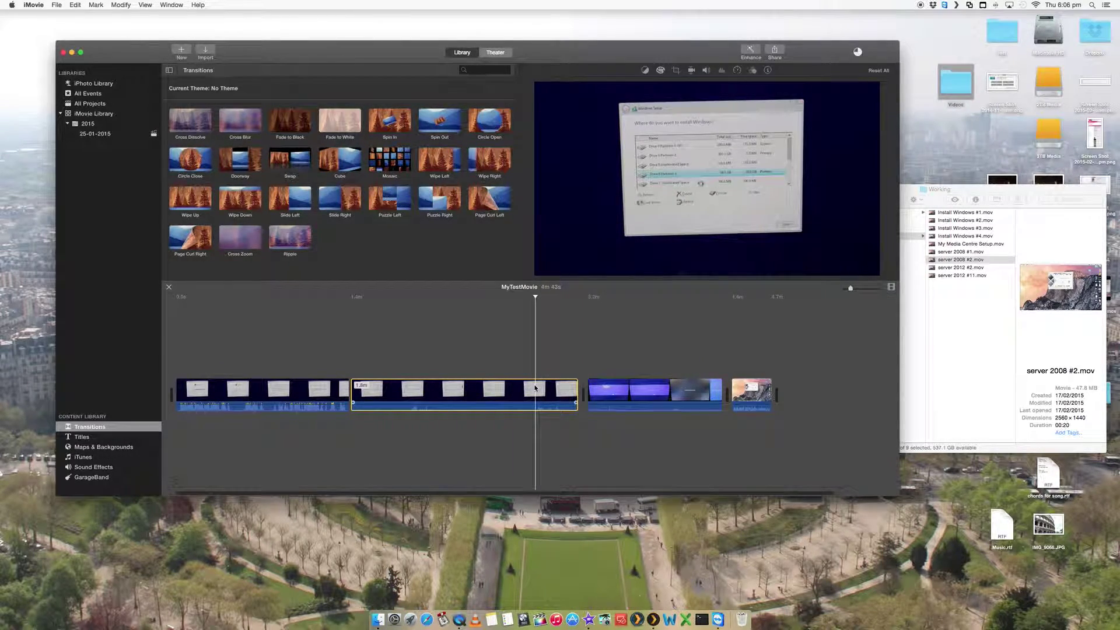
{"action": "right_click", "coordinate": [536, 388]}
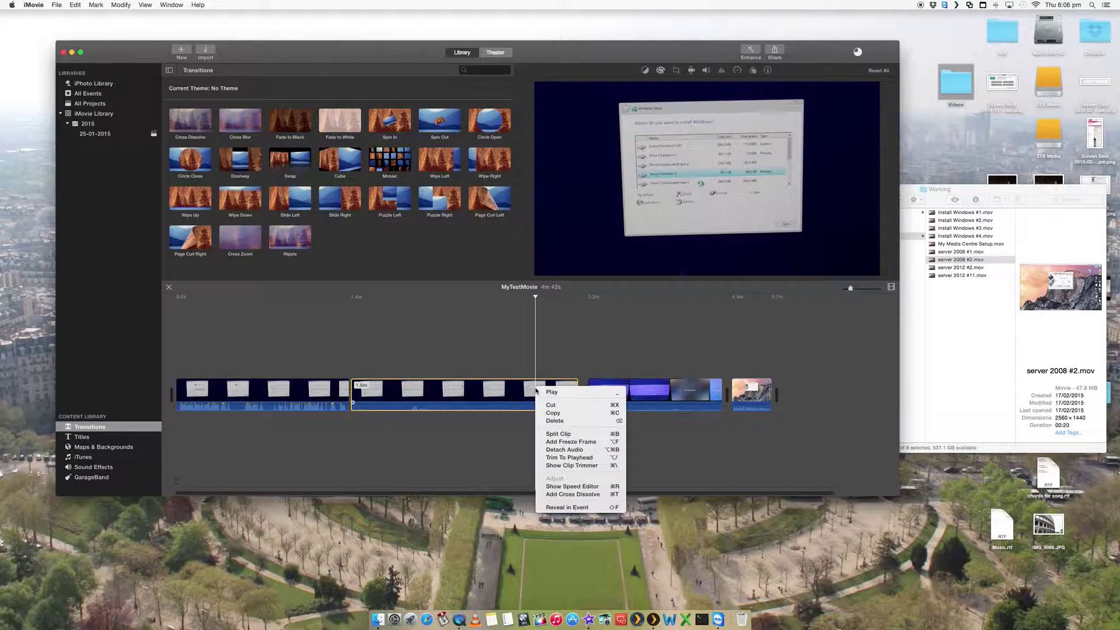
{"action": "left_click", "coordinate": [562, 435]}
{"action": "left_click", "coordinate": [411, 455]}
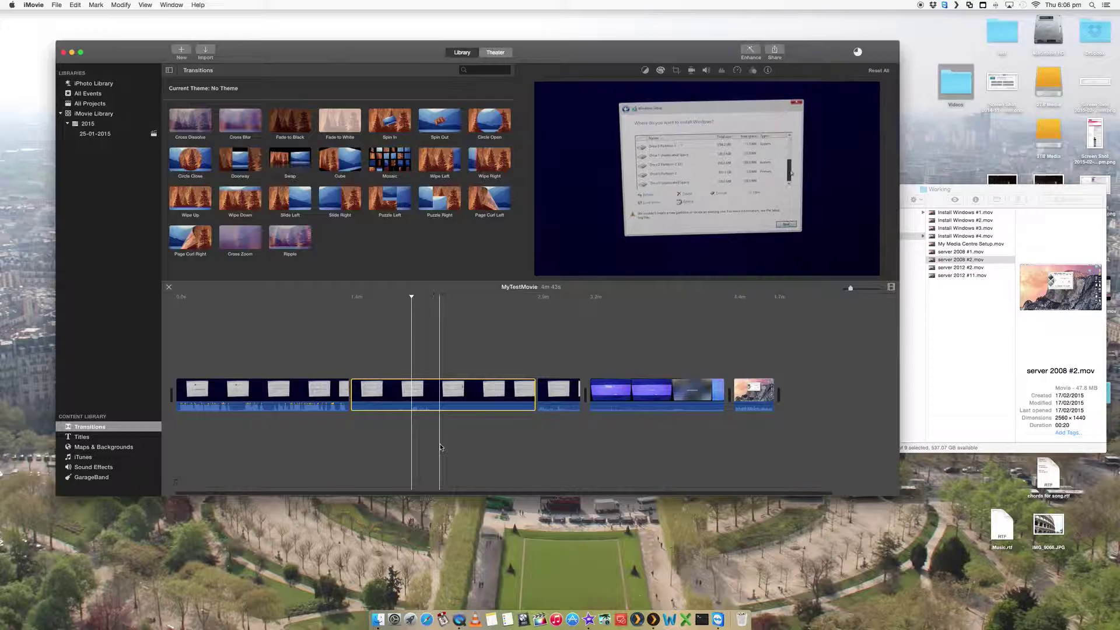
{"action": "key", "text": "Delete"}
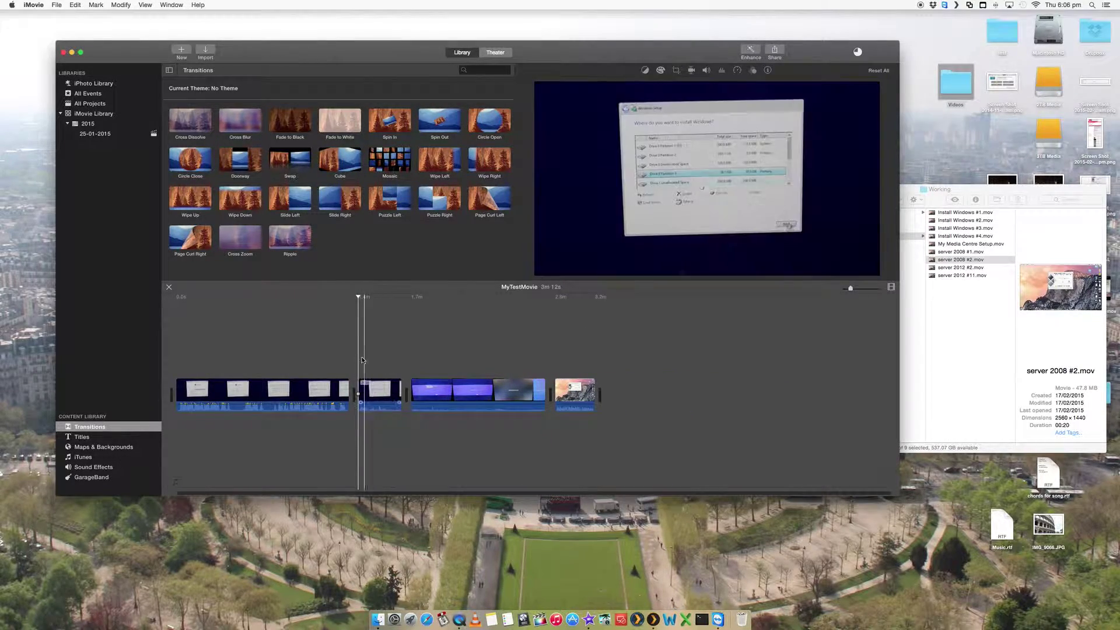
{"action": "left_click", "coordinate": [347, 328]}
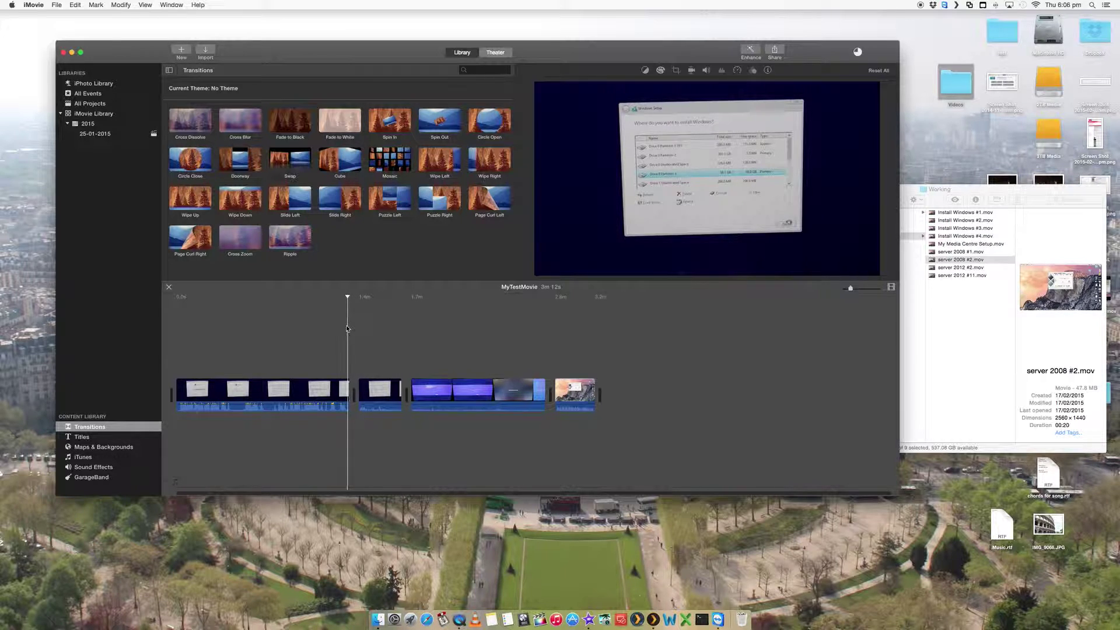
{"action": "key", "text": "space"}
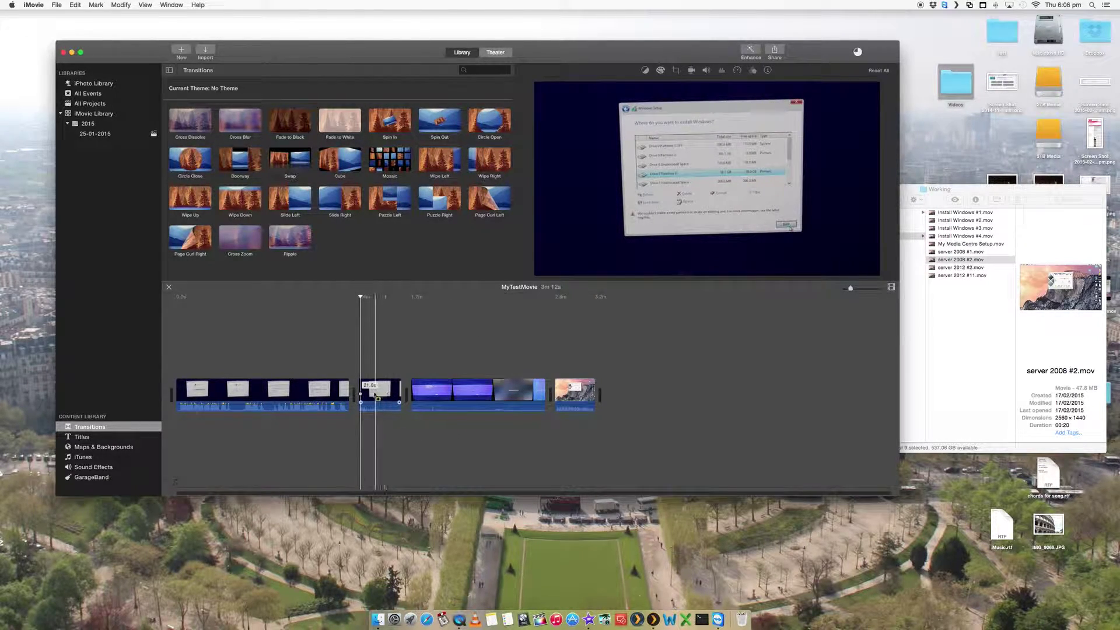
{"action": "left_click", "coordinate": [372, 310]}
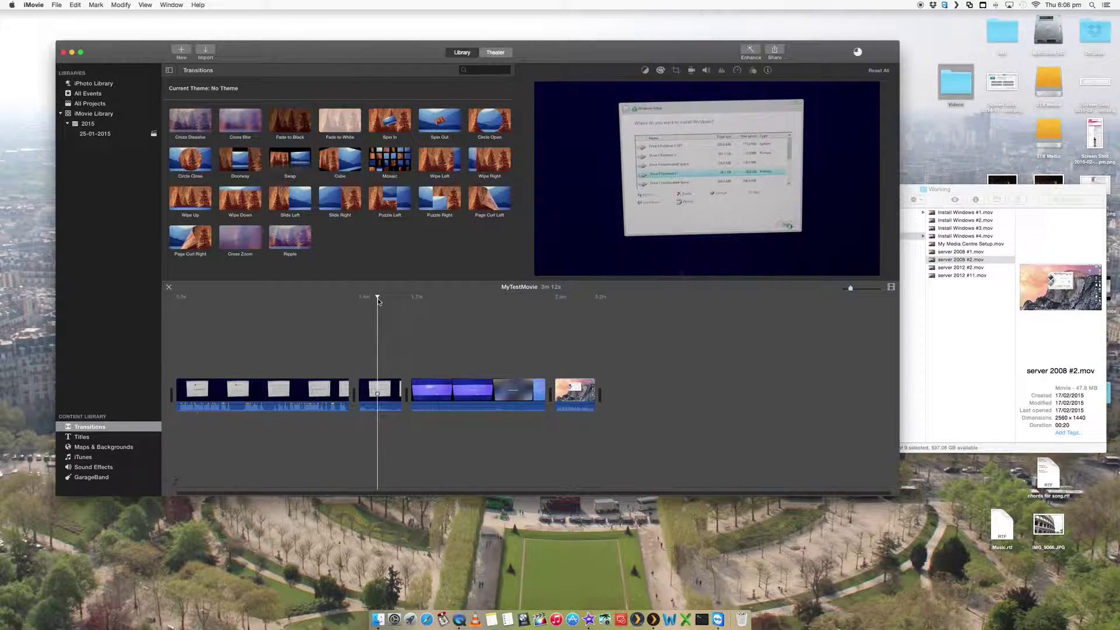
{"action": "right_click", "coordinate": [377, 385]}
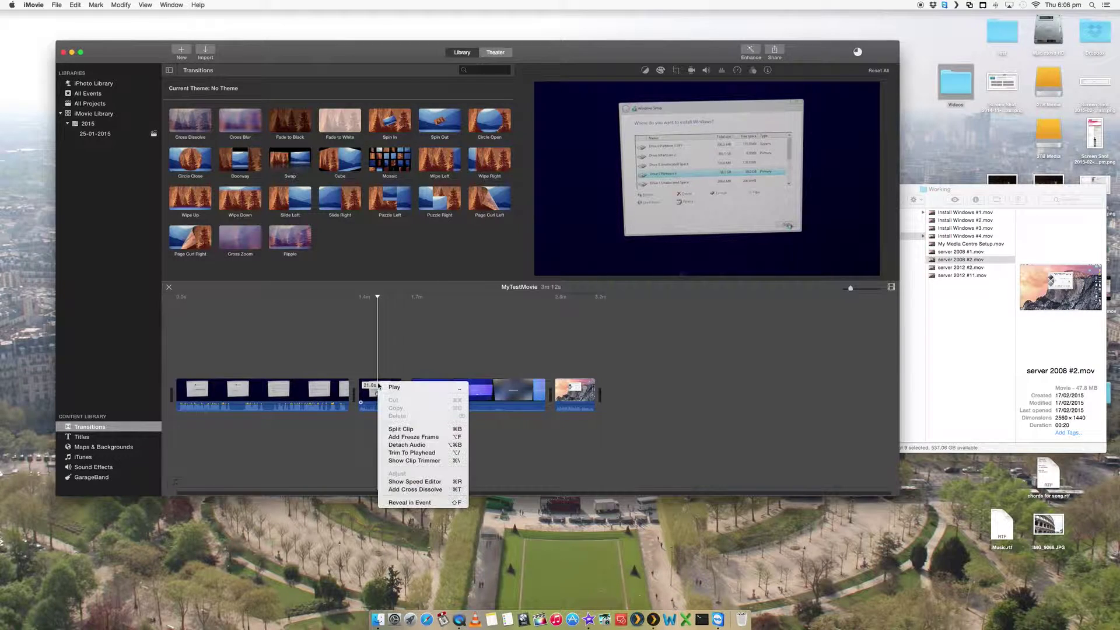
{"action": "left_click", "coordinate": [400, 431]}
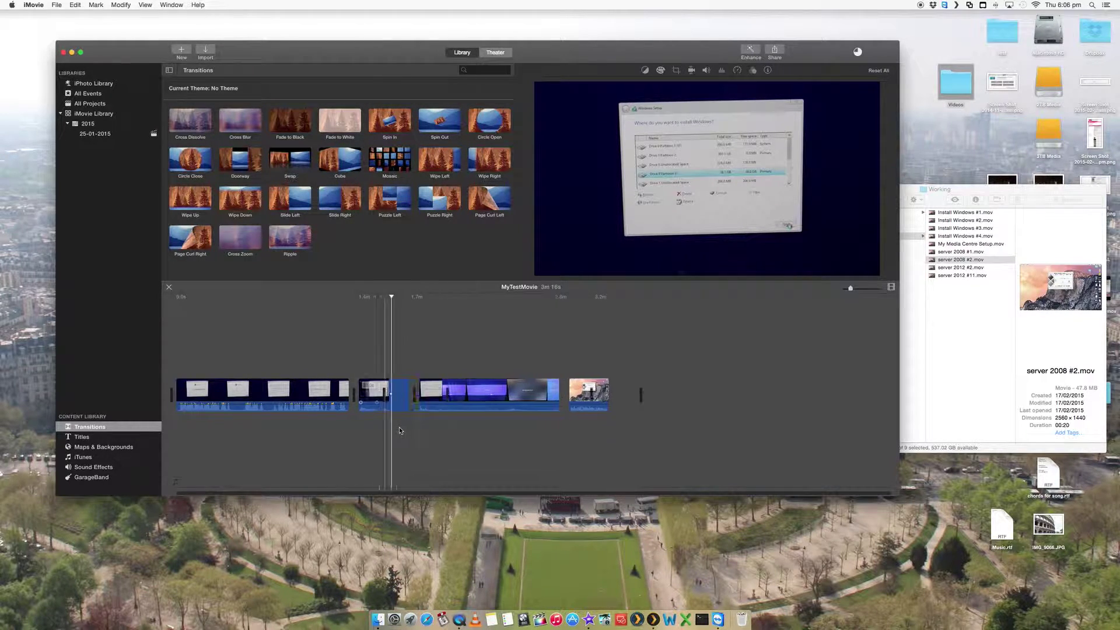
{"action": "left_click", "coordinate": [385, 296]}
{"action": "key", "text": "space"}
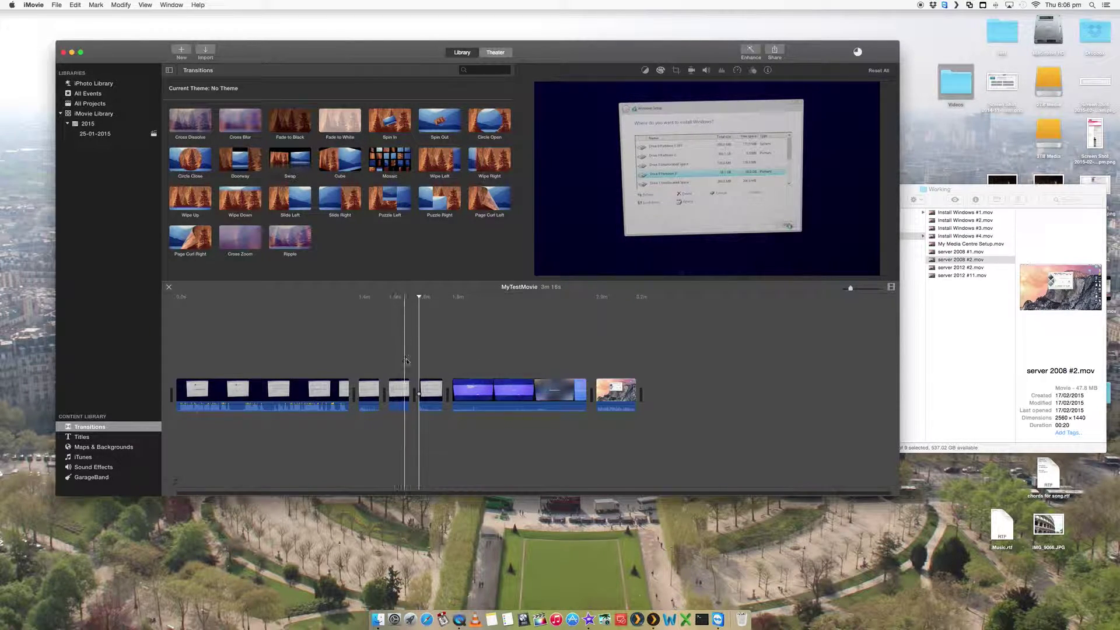
{"action": "left_click", "coordinate": [400, 394]}
{"action": "right_click", "coordinate": [400, 396]}
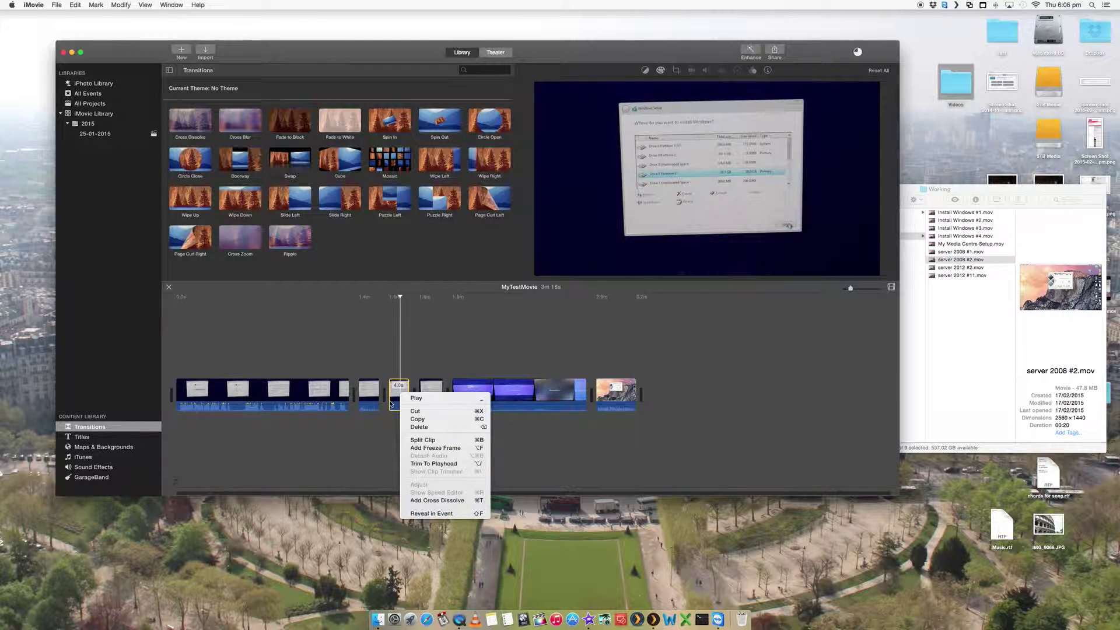
{"action": "left_click", "coordinate": [391, 448]}
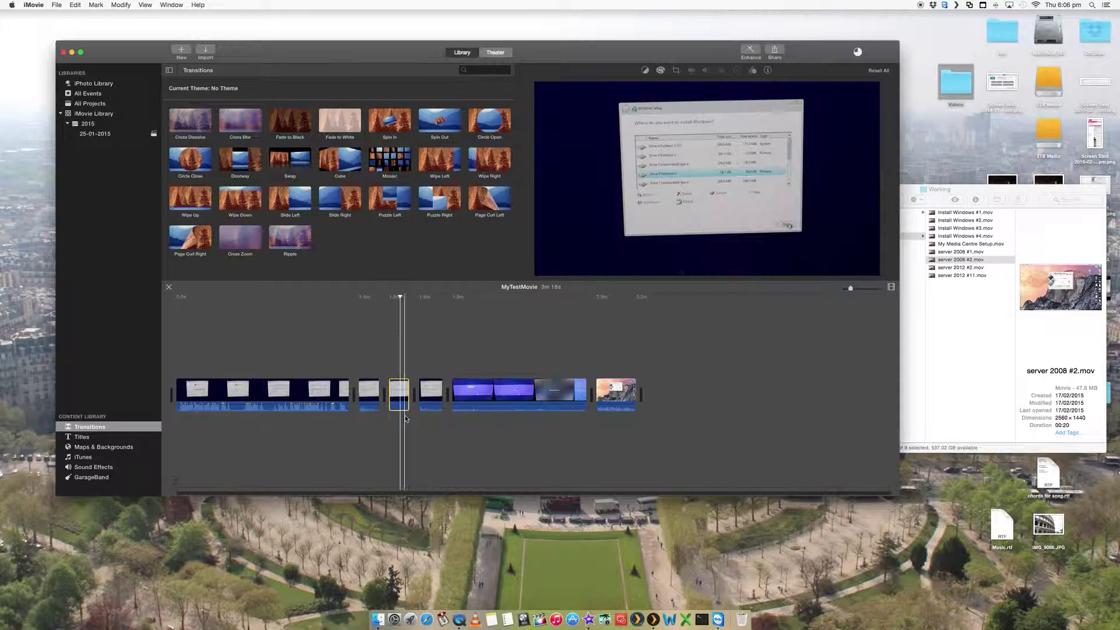
{"action": "key", "text": "Delete"}
{"action": "left_click_drag", "start_coordinate": [387, 406], "coordinate": [406, 404]}
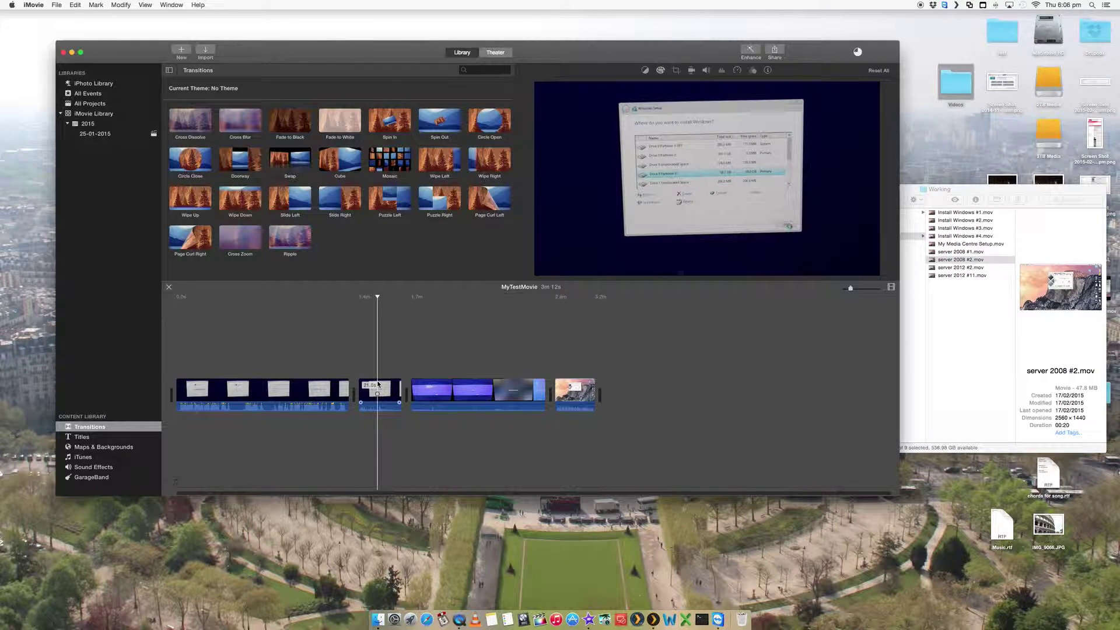
{"action": "right_click", "coordinate": [378, 384]}
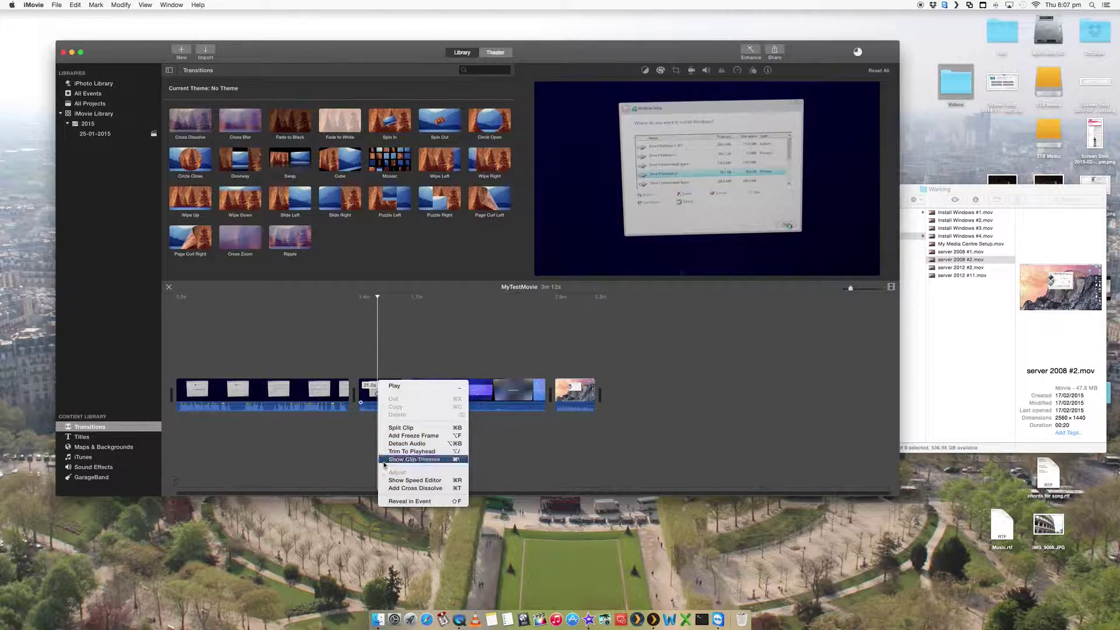
{"action": "left_click", "coordinate": [343, 436]}
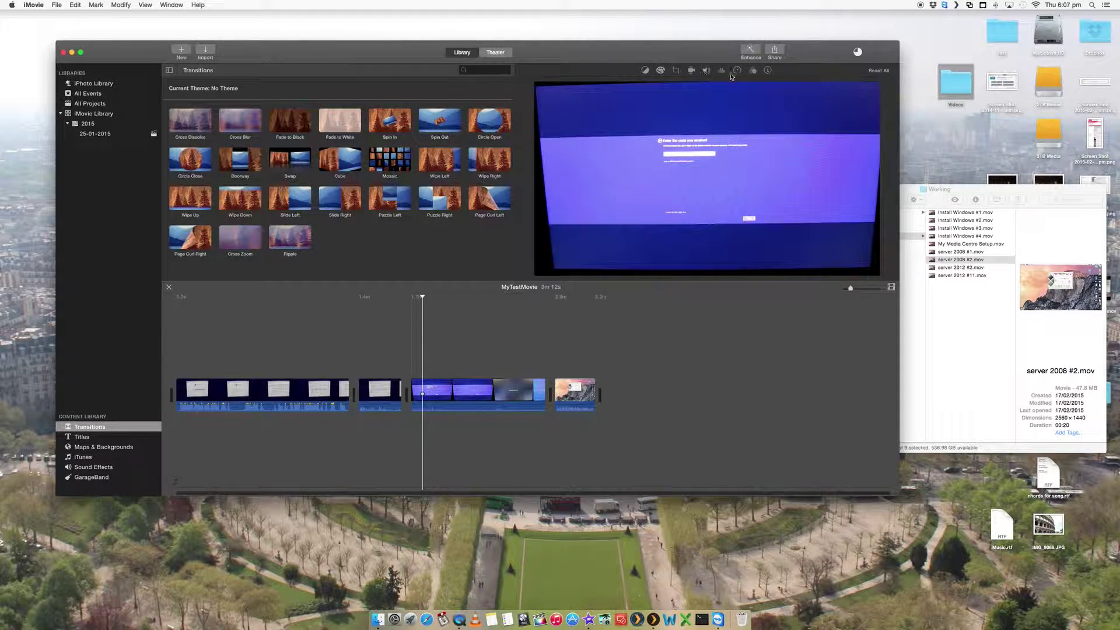
{"action": "mouse_move", "coordinate": [663, 91]}
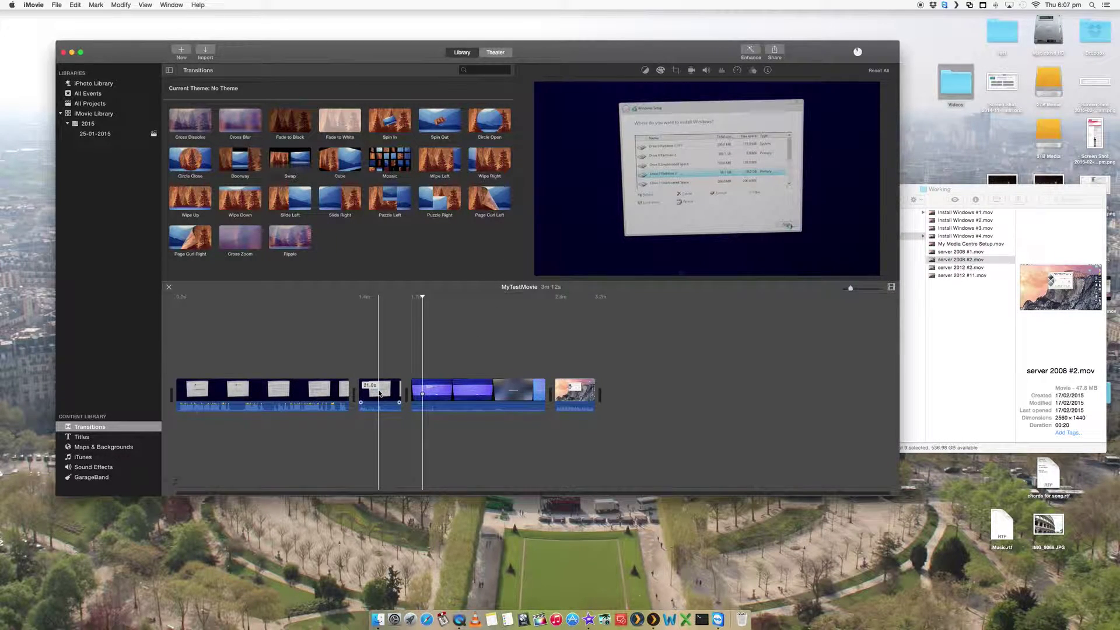
- For the second clip, try Match Color, then raise brightness slightly in Color Correction
{"action": "left_click", "coordinate": [379, 394]}
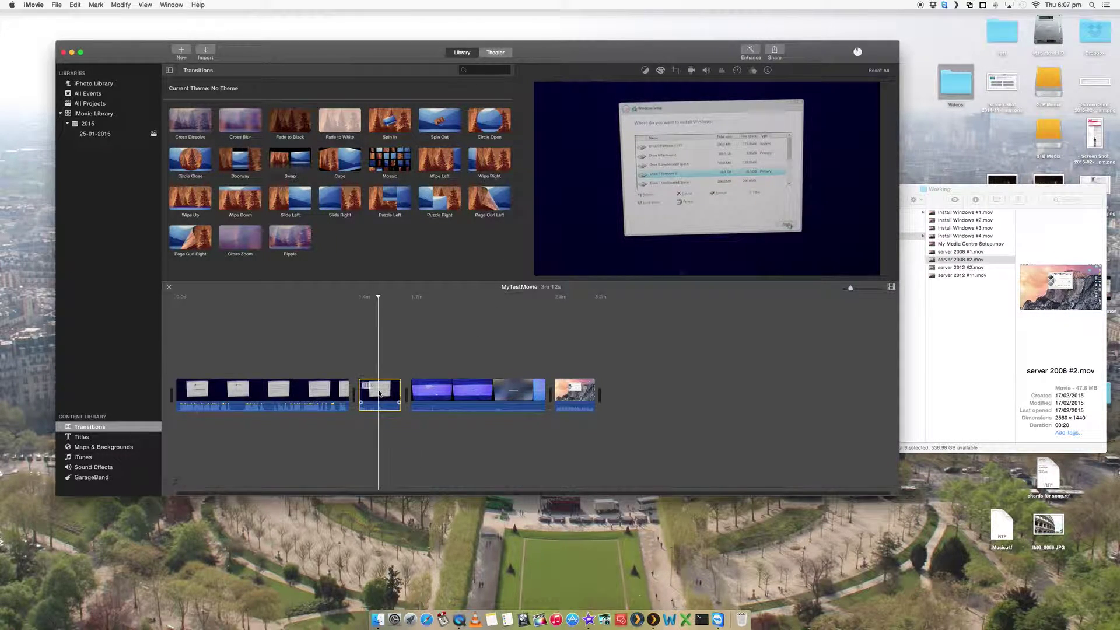
{"action": "left_click", "coordinate": [645, 71]}
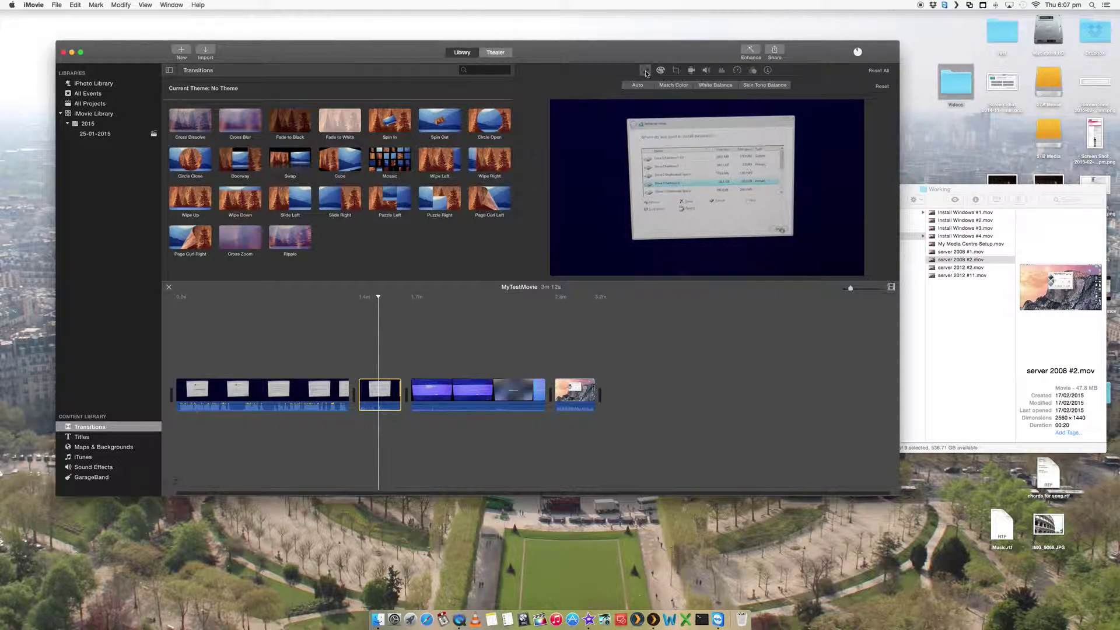
{"action": "left_click", "coordinate": [674, 86]}
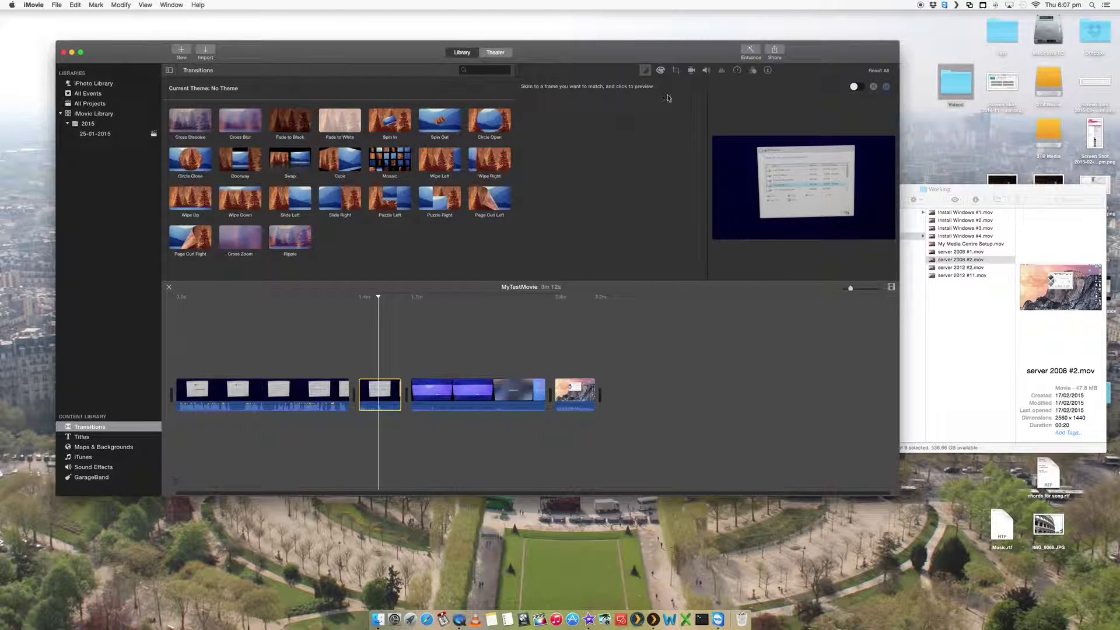
{"action": "left_click", "coordinate": [660, 71]}
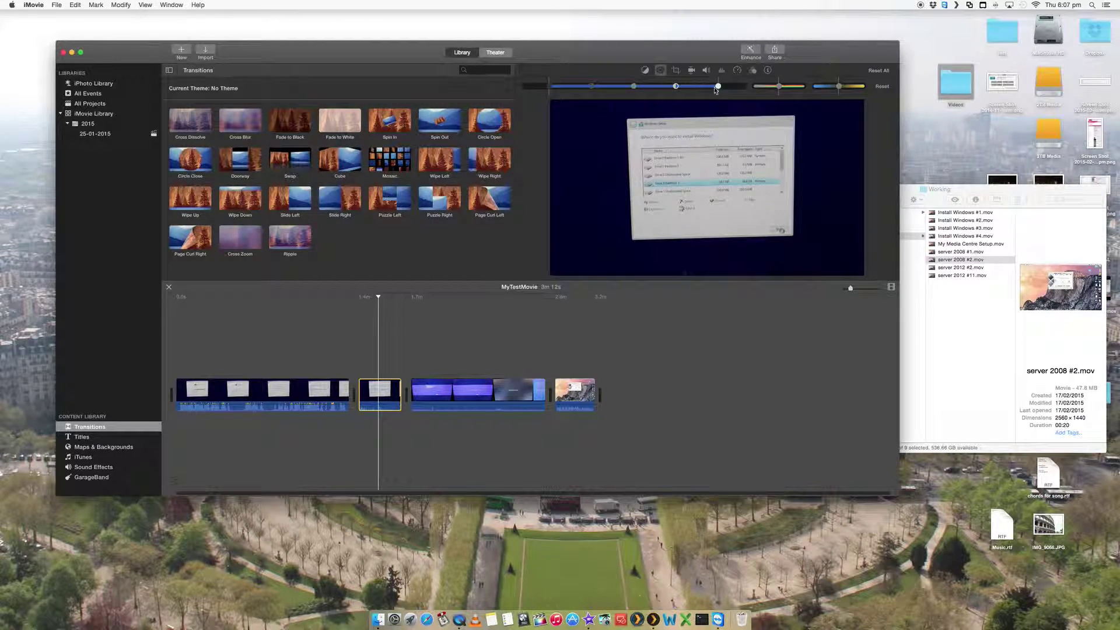
{"action": "left_click_drag", "start_coordinate": [713, 88], "coordinate": [780, 87]}
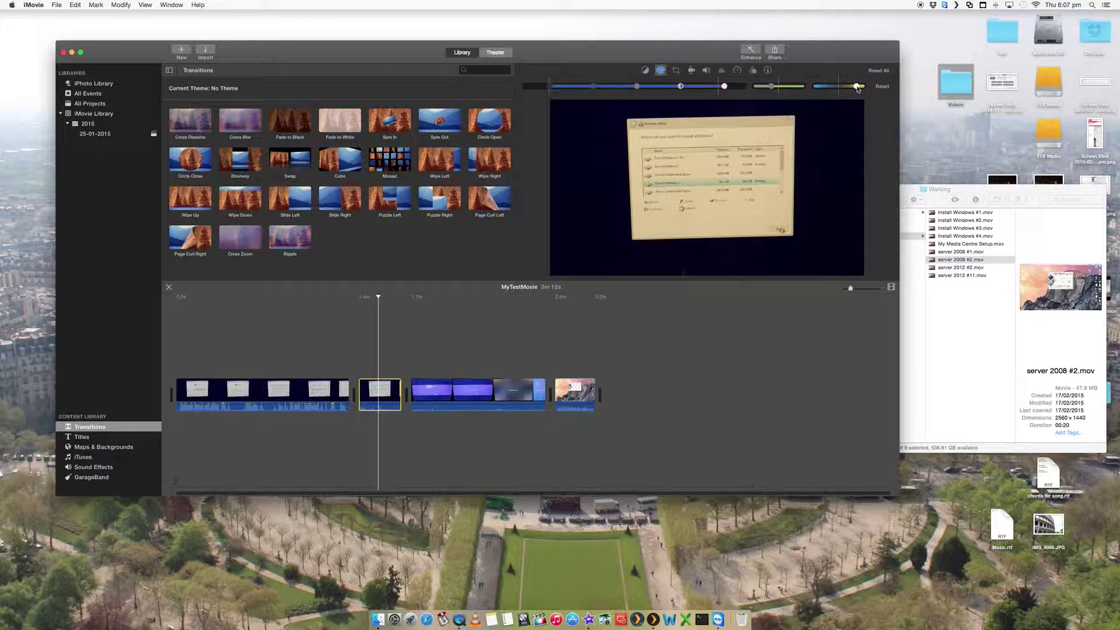
- Apply a Ken Burns move starting zoomed on the partition table, then show stabilization settings
{"action": "left_click", "coordinate": [676, 71]}
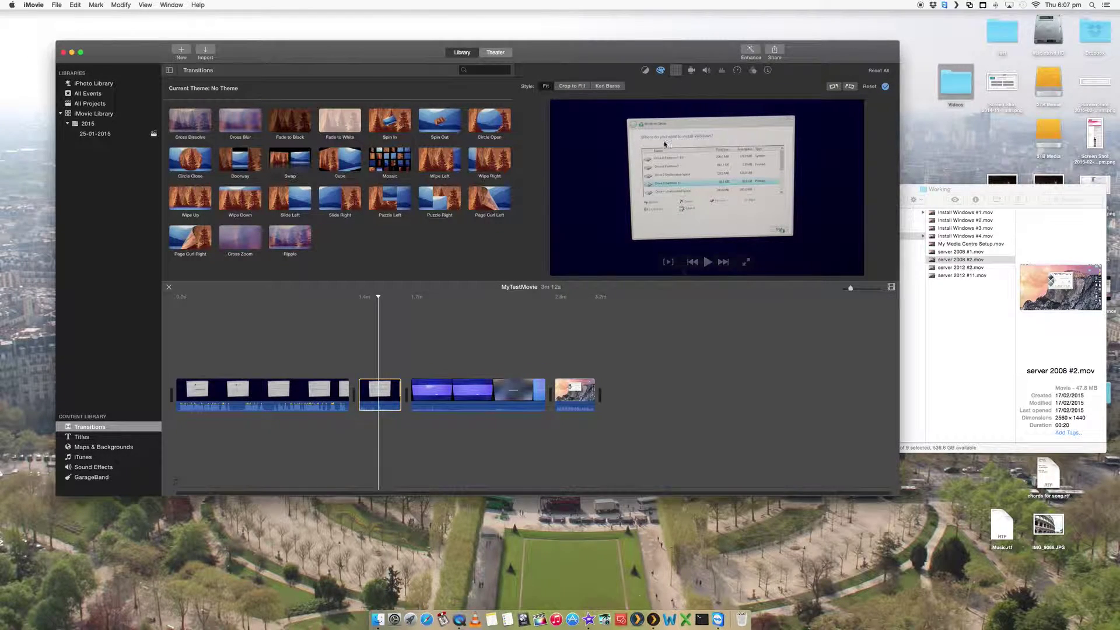
{"action": "left_click", "coordinate": [611, 87]}
{"action": "left_click_drag", "start_coordinate": [553, 102], "coordinate": [654, 158]}
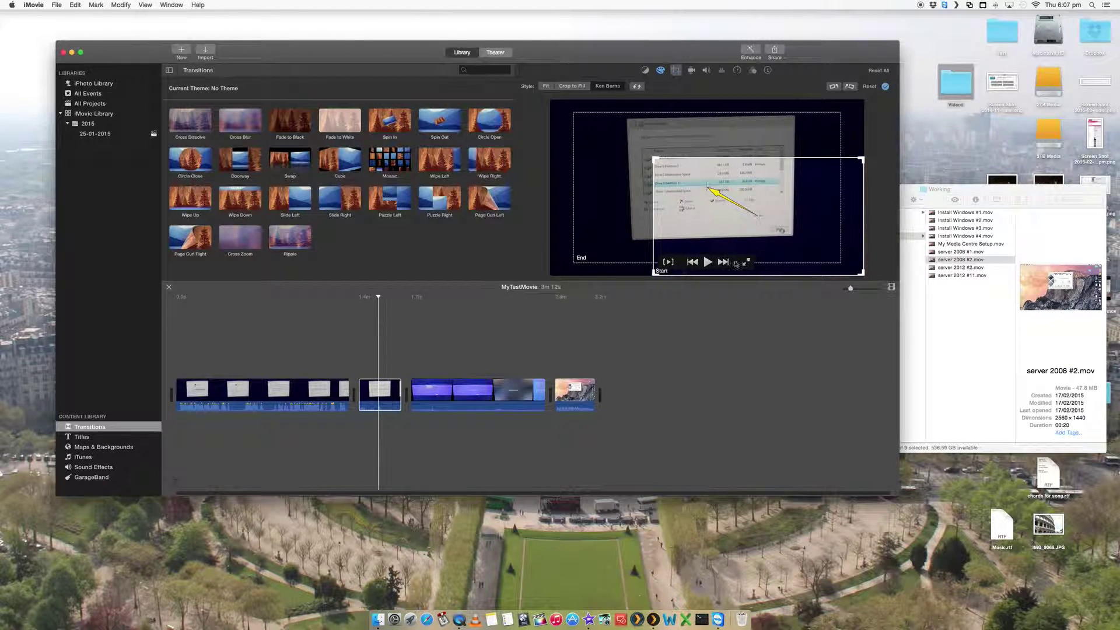
{"action": "key", "text": "Return"}
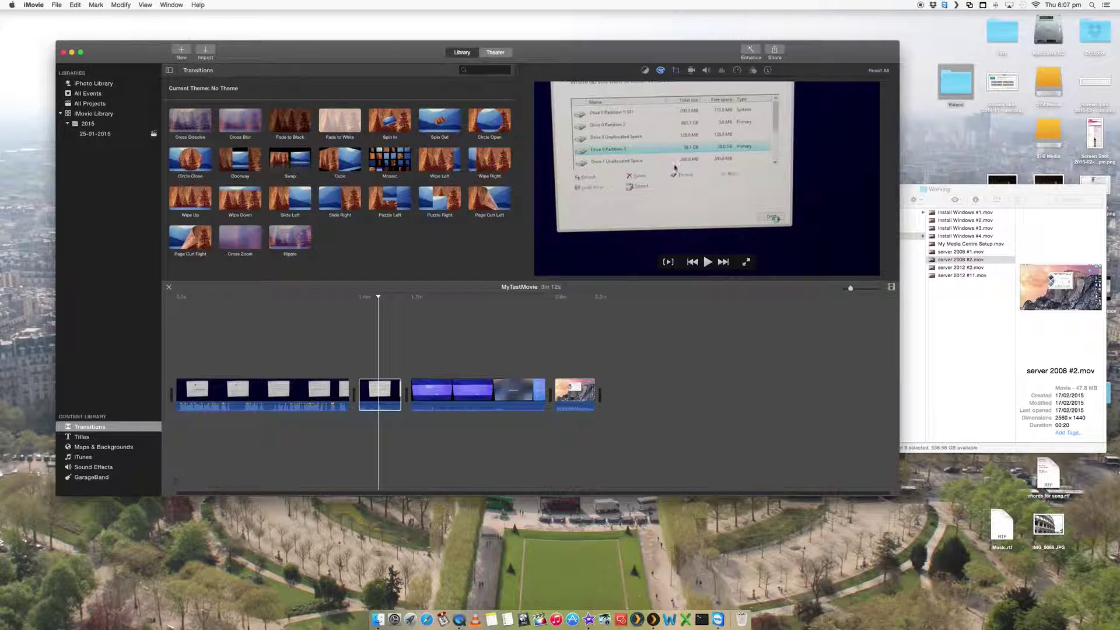
{"action": "left_click", "coordinate": [691, 70]}
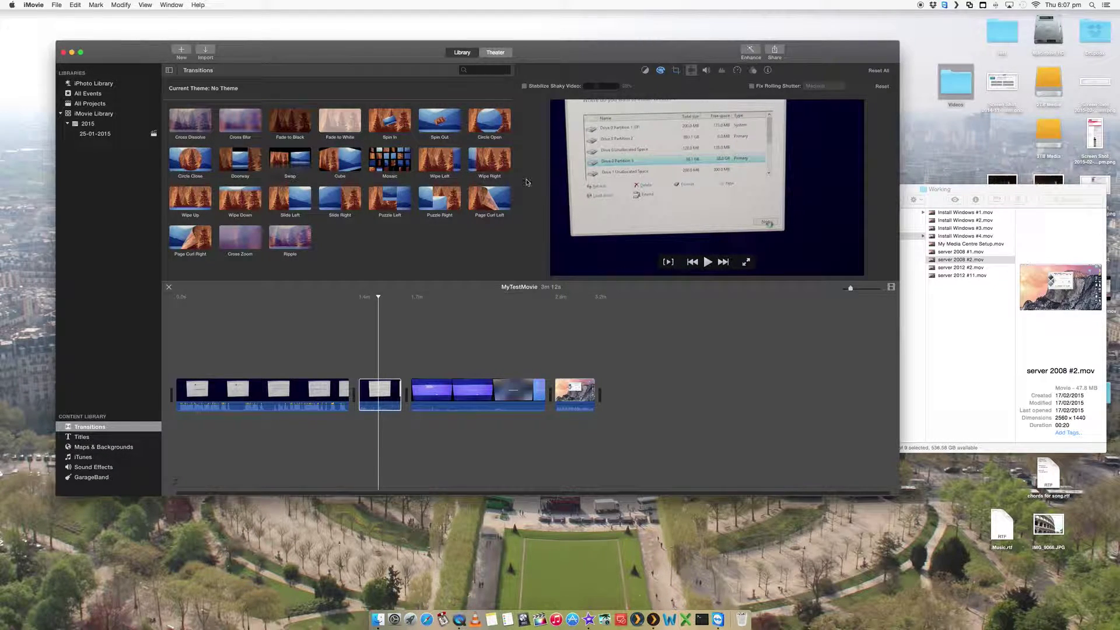
- Play the second clip to review its Ken Burns zoom
{"action": "key", "text": "space"}
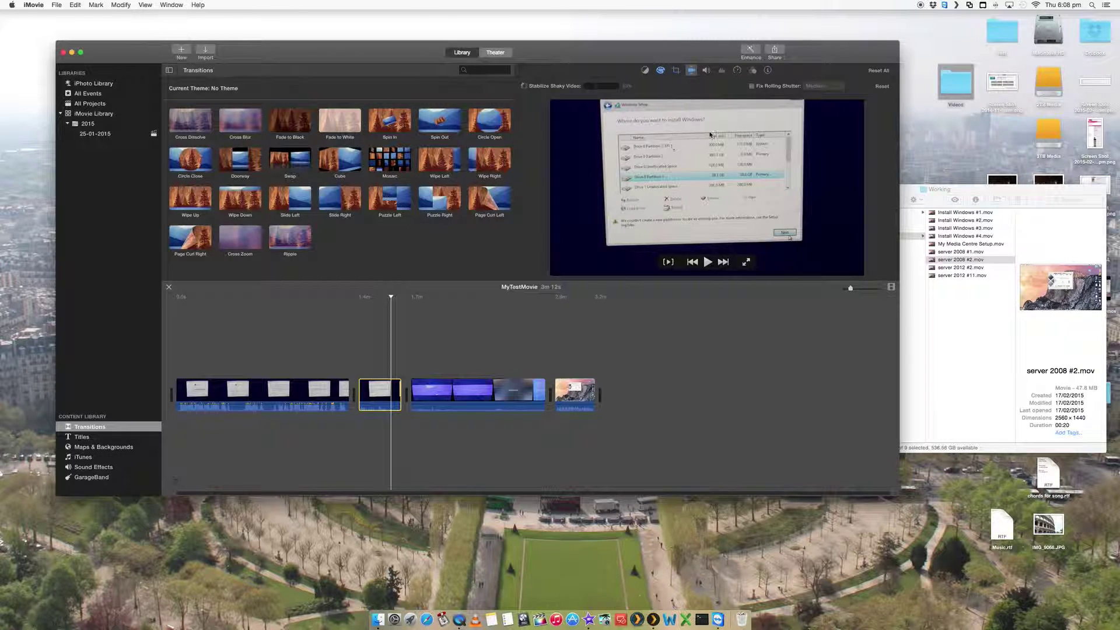
- Check the second clip's volume, then show its noise reduction and Flat equalizer settings
{"action": "left_click", "coordinate": [706, 71]}
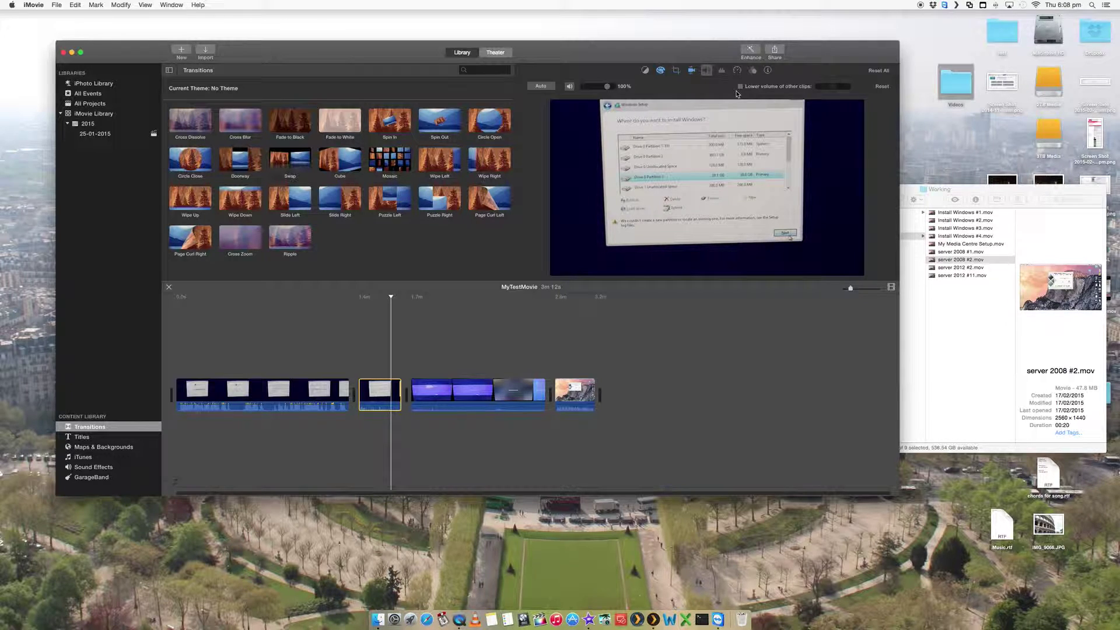
{"action": "mouse_move", "coordinate": [615, 249]}
{"action": "left_click", "coordinate": [722, 72]}
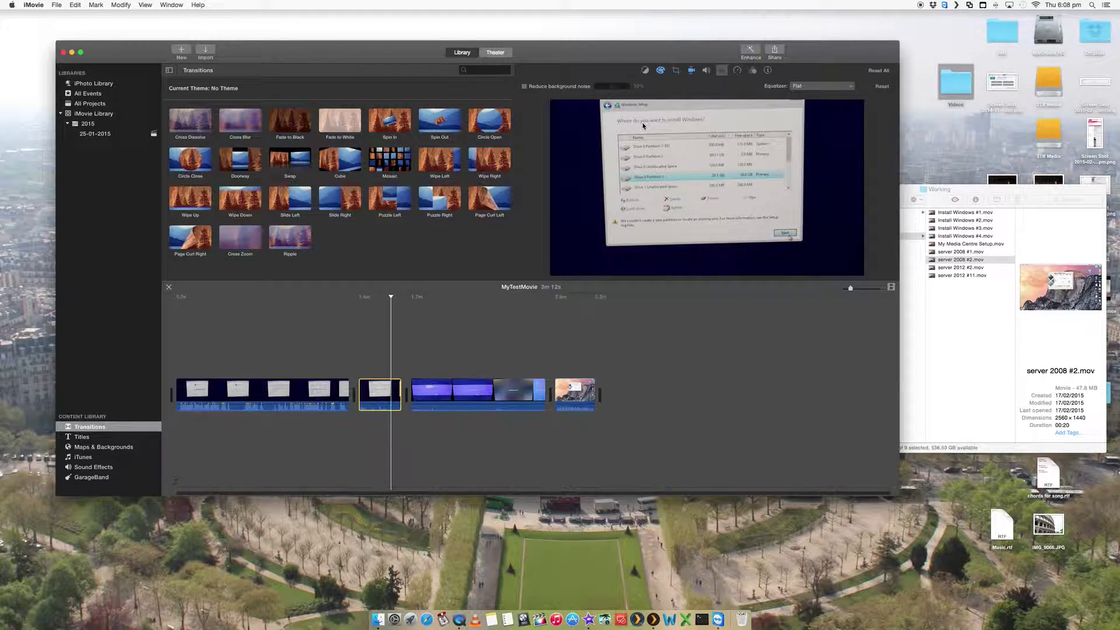
- Keep the selected clip at Normal speed in the Speed settings
{"action": "left_click", "coordinate": [737, 72]}
{"action": "left_click", "coordinate": [568, 87]}
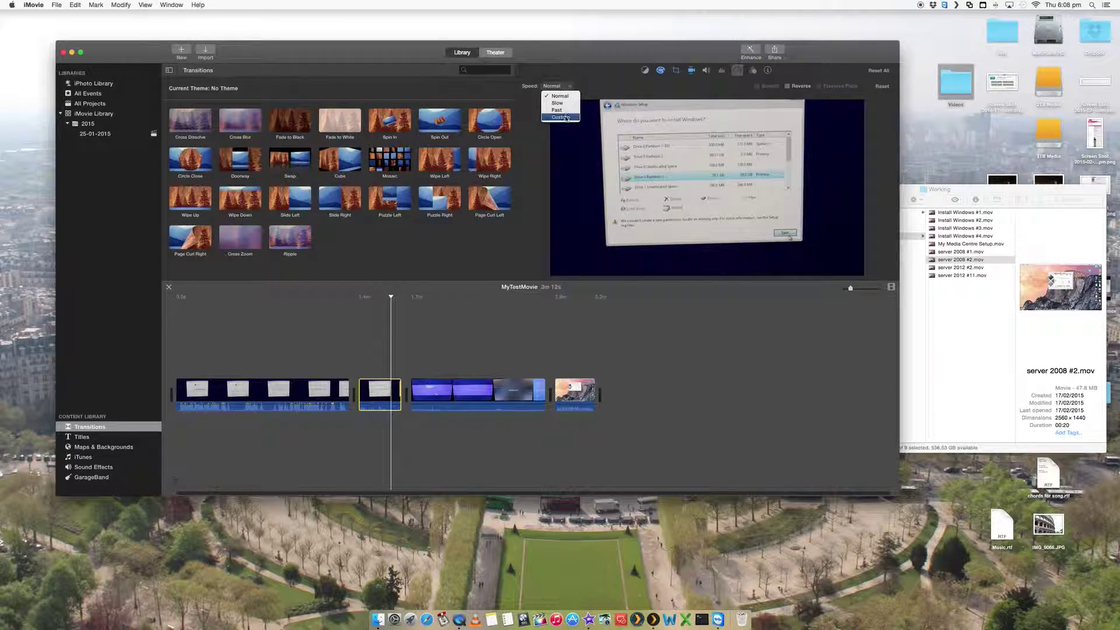
{"action": "left_click", "coordinate": [735, 75]}
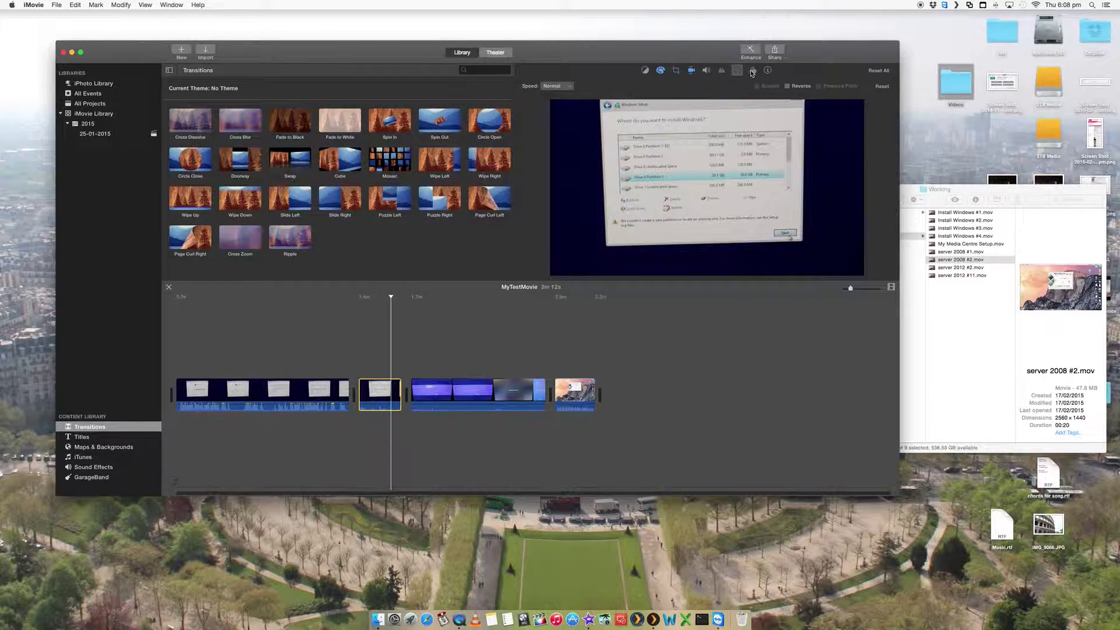
- Browse video effects without applying one, then show the clip's info and duration
{"action": "left_click", "coordinate": [752, 71]}
{"action": "left_click", "coordinate": [597, 88]}
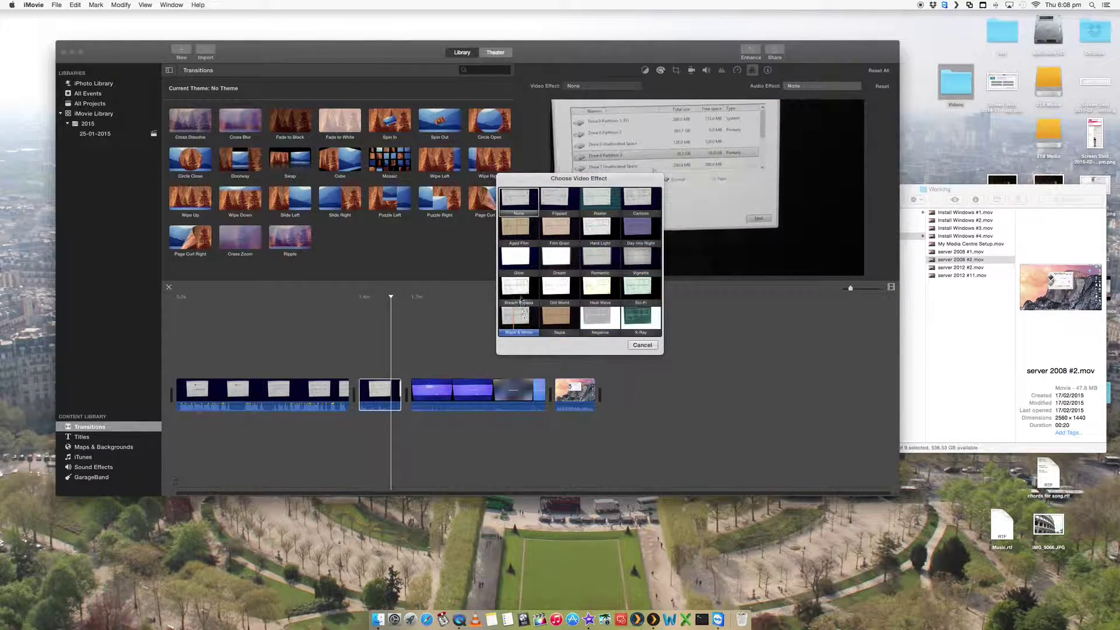
{"action": "left_click", "coordinate": [642, 345]}
{"action": "left_click", "coordinate": [768, 71]}
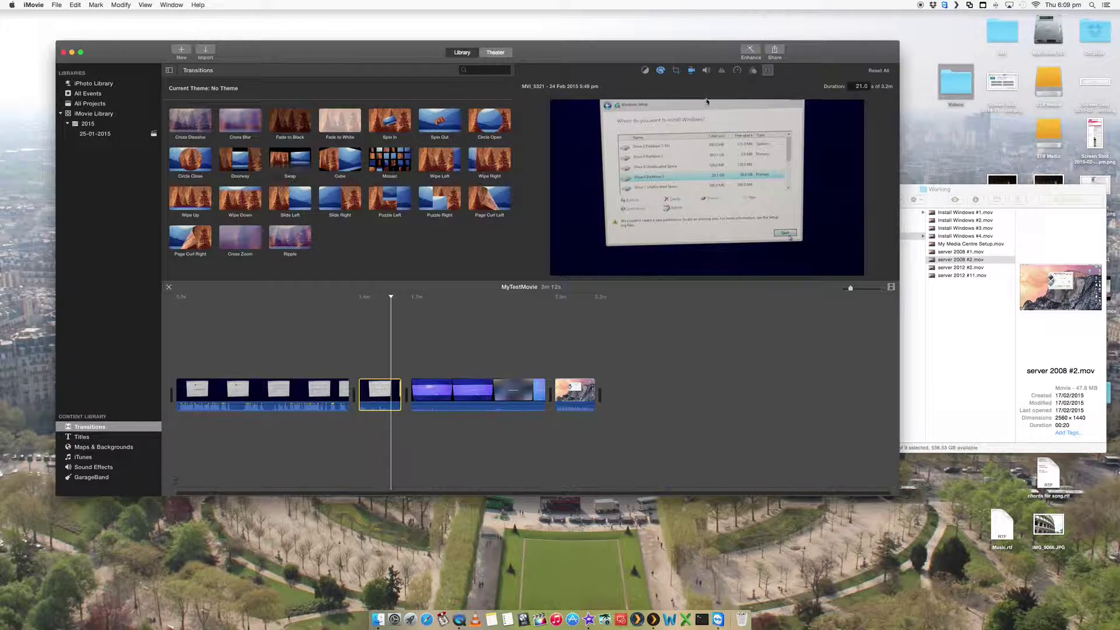
- Deselect the clip and move the playhead to the end of the movie
{"action": "left_click", "coordinate": [675, 397]}
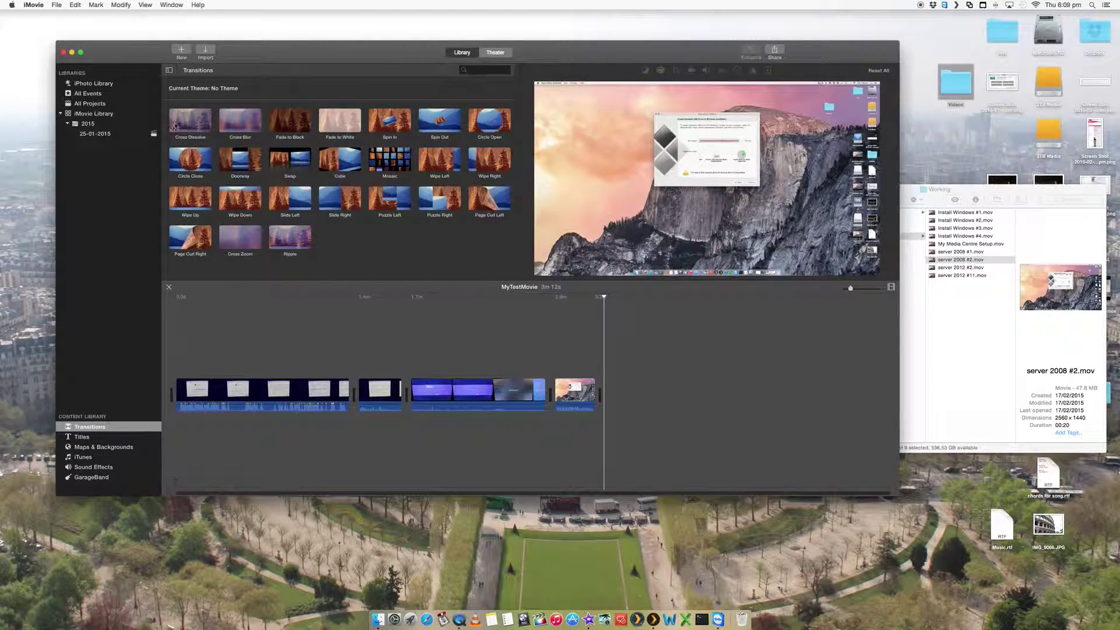
- Preview Cross Dissolve, Cross Blur and Fade to Black, then place Cross Dissolve between clips one and two and play it
{"action": "left_click", "coordinate": [194, 123]}
{"action": "left_click", "coordinate": [246, 129]}
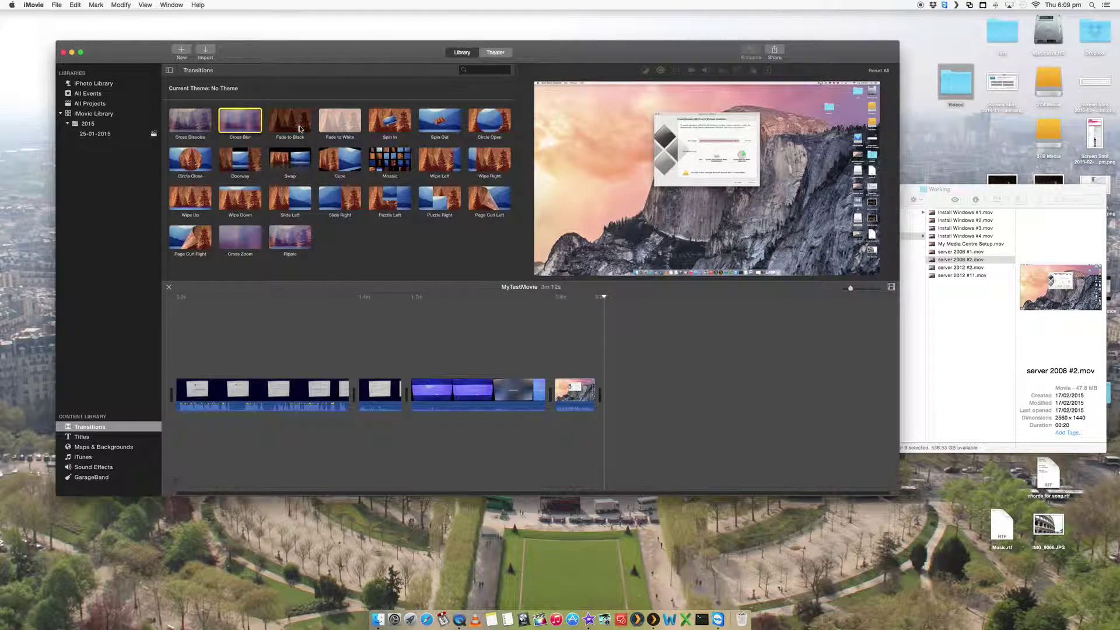
{"action": "left_click", "coordinate": [299, 129]}
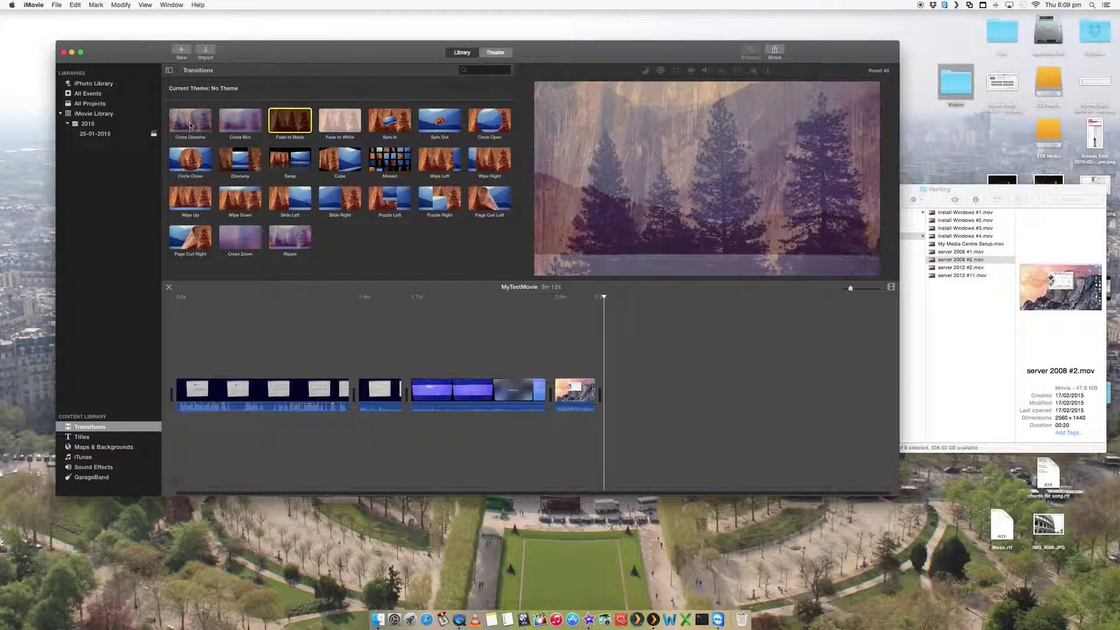
{"action": "left_click_drag", "start_coordinate": [191, 124], "coordinate": [352, 389]}
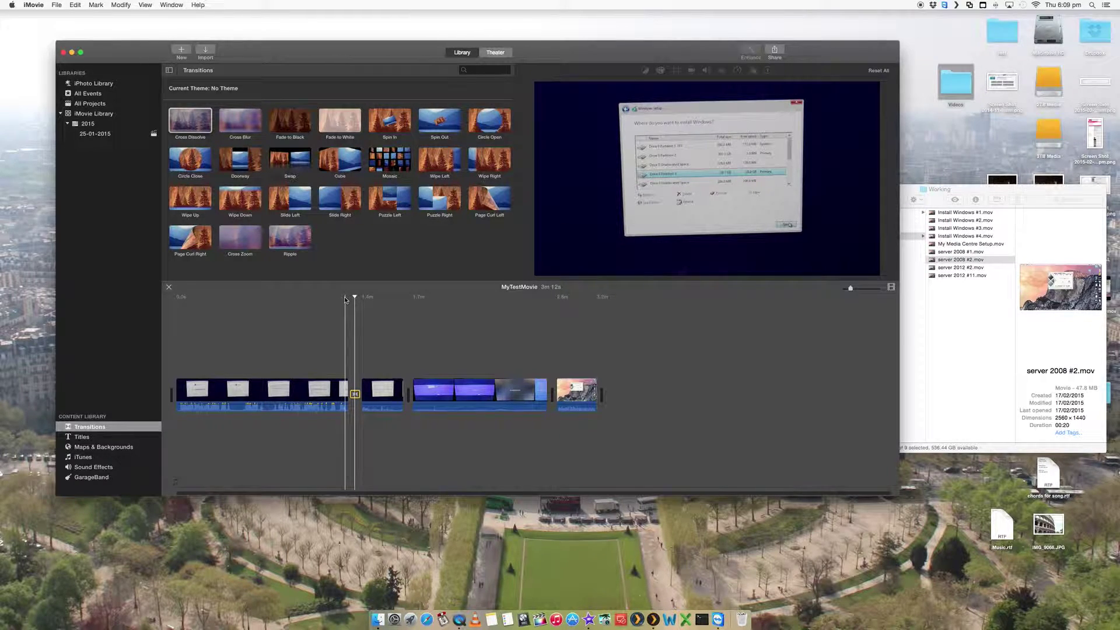
{"action": "key", "text": "space"}
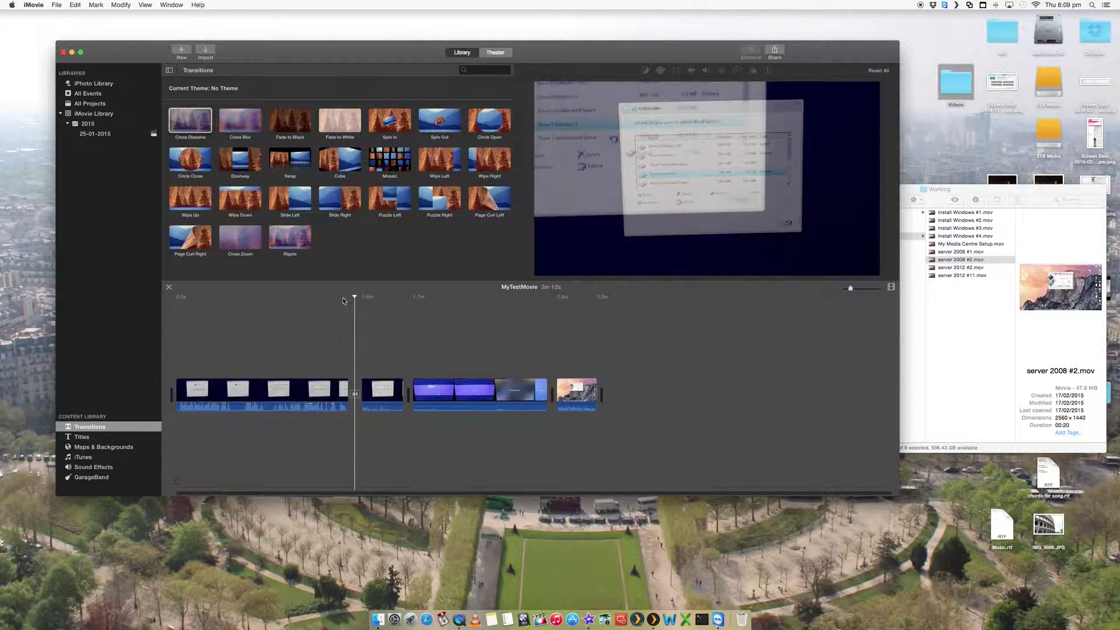
- Replace the first transition with Doorway and preview it
{"action": "left_click", "coordinate": [355, 394]}
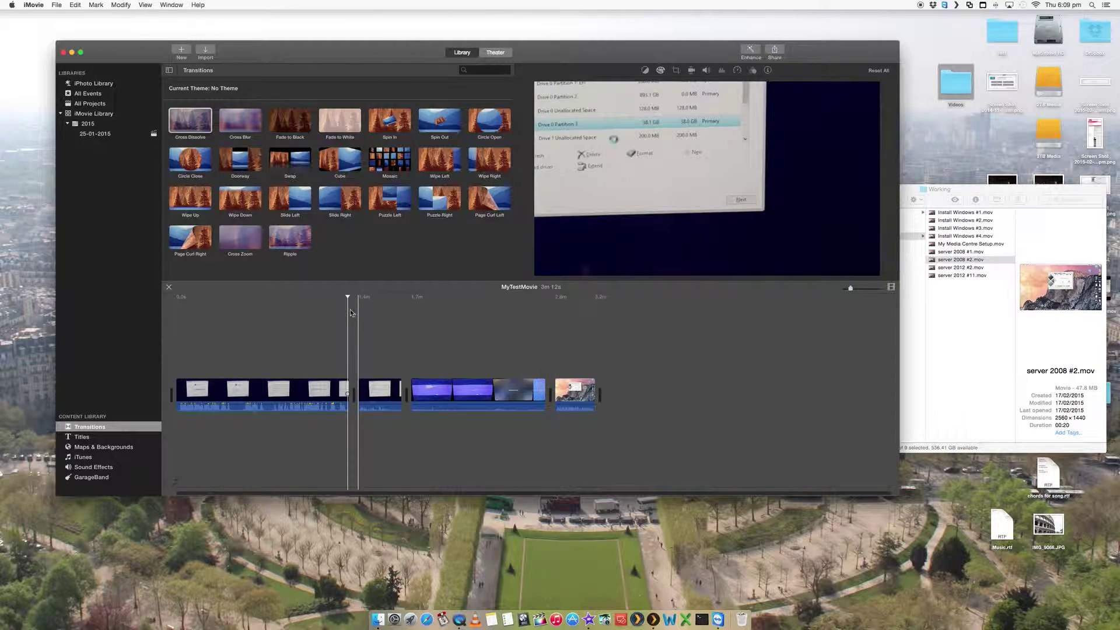
{"action": "left_click", "coordinate": [347, 300]}
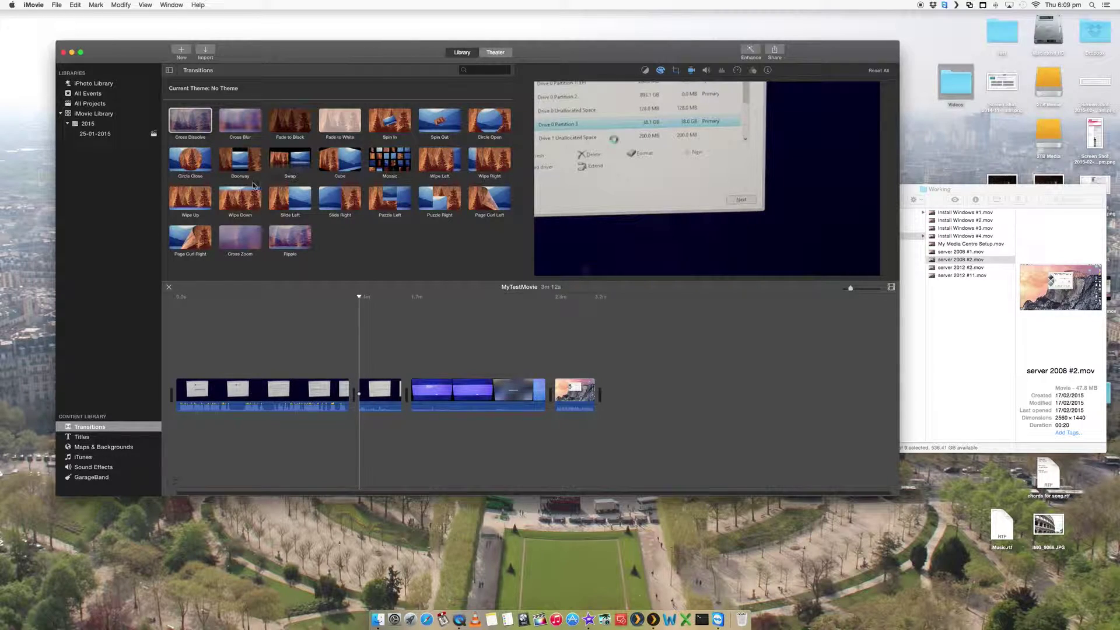
{"action": "left_click_drag", "start_coordinate": [245, 166], "coordinate": [355, 392]}
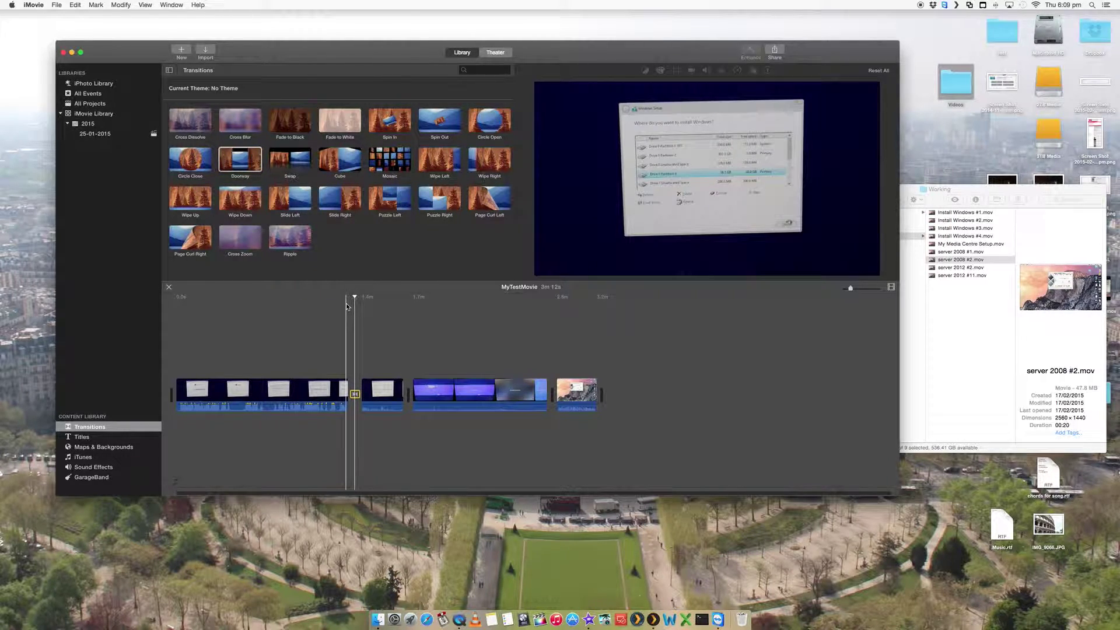
{"action": "left_click", "coordinate": [346, 303]}
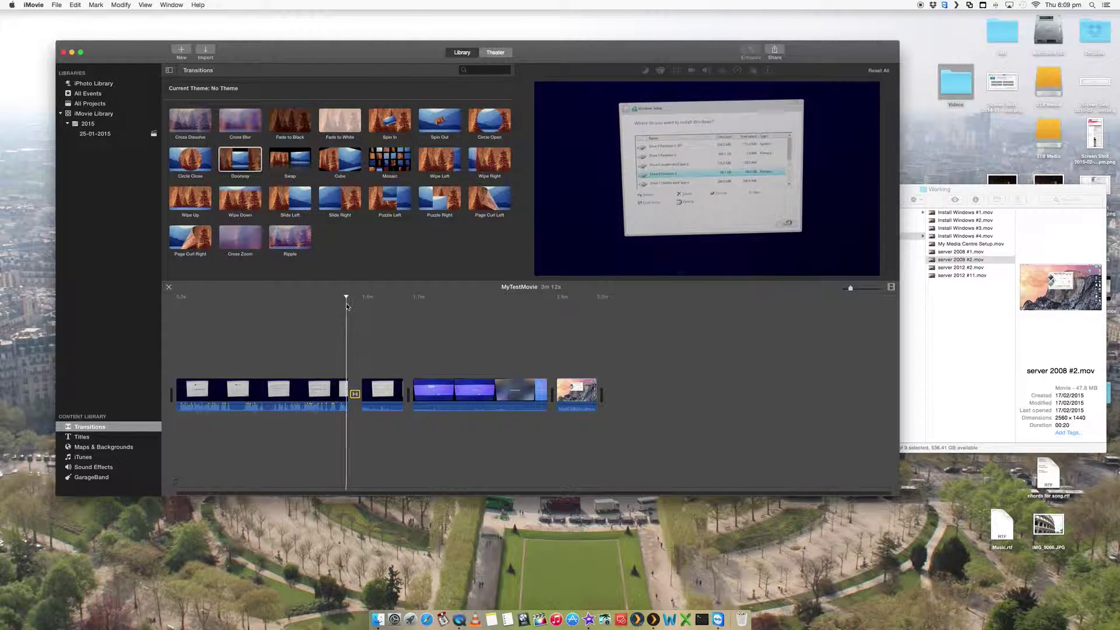
{"action": "left_click", "coordinate": [358, 402]}
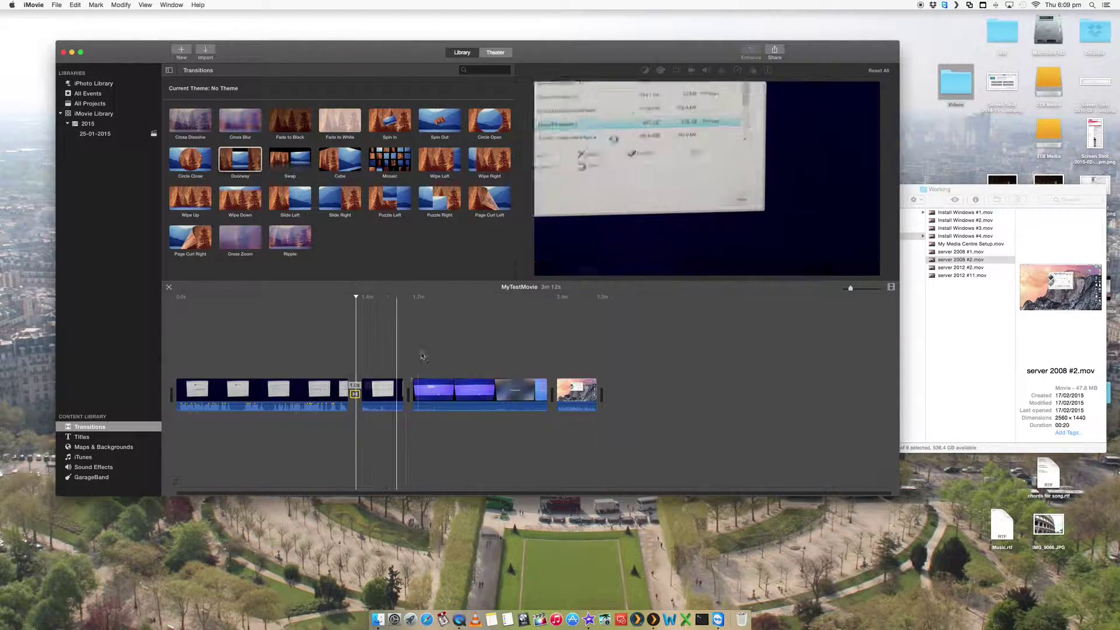
- Add a Page Curl Right transition between the second and third clips and play it
{"action": "left_click_drag", "start_coordinate": [247, 246], "coordinate": [405, 391]}
{"action": "left_click_drag", "start_coordinate": [190, 236], "coordinate": [407, 390]}
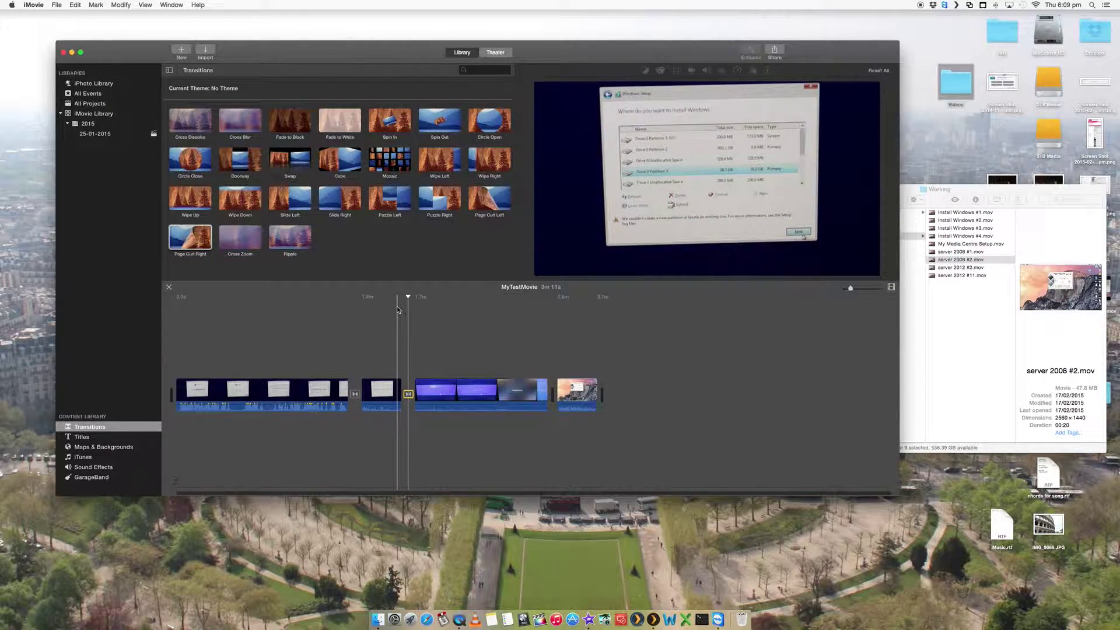
{"action": "key", "text": "space"}
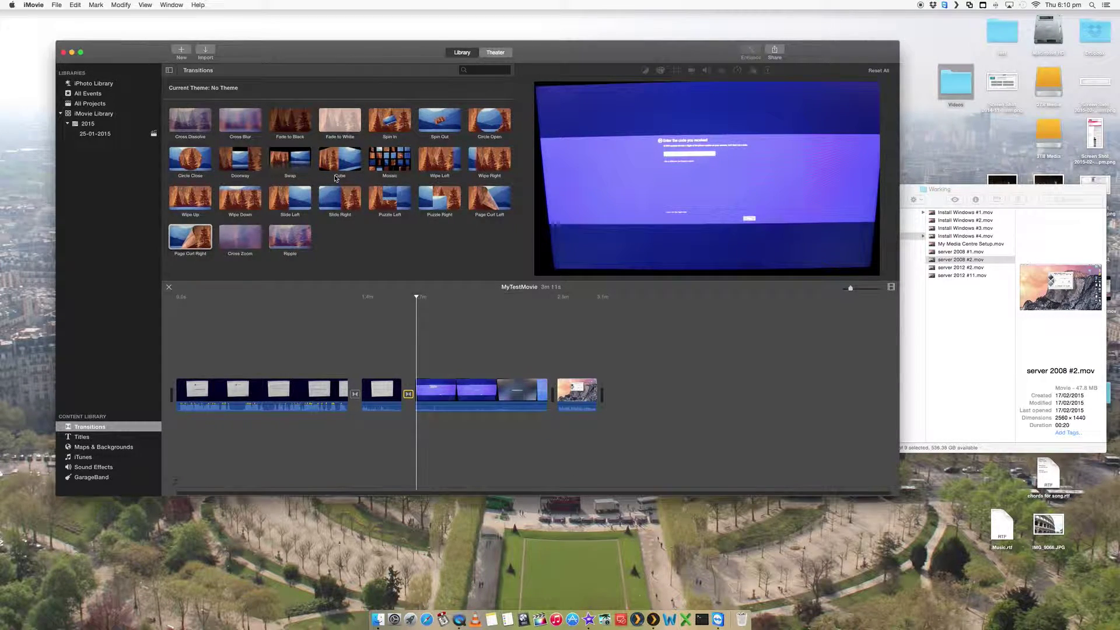
- Place a Standard title over the first clip
{"action": "left_click", "coordinate": [81, 437]}
{"action": "scroll", "coordinate": [262, 179], "scroll_direction": "down", "scroll_amount": 3}
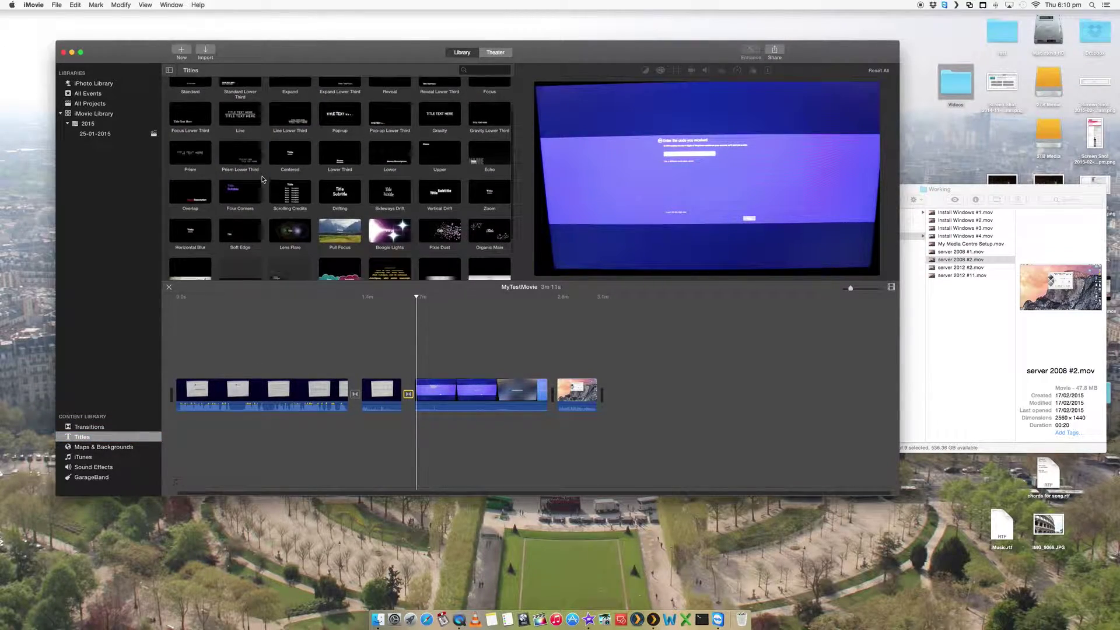
{"action": "scroll", "coordinate": [264, 179], "scroll_direction": "down", "scroll_amount": 1}
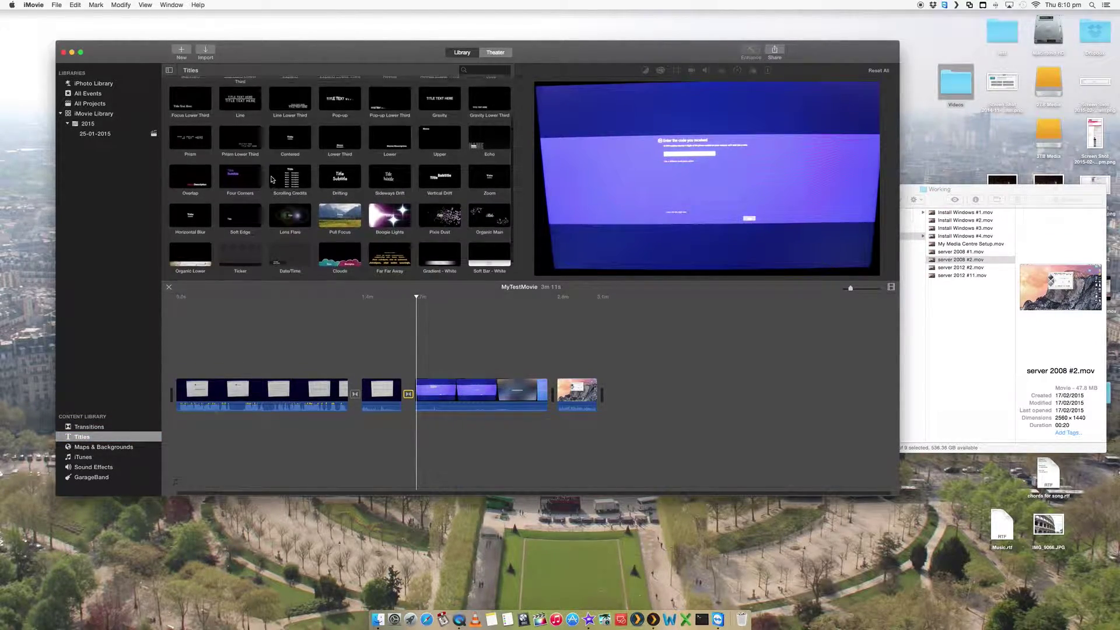
{"action": "scroll", "coordinate": [271, 179], "scroll_direction": "up", "scroll_amount": 2}
{"action": "left_click_drag", "start_coordinate": [194, 93], "coordinate": [322, 365]}
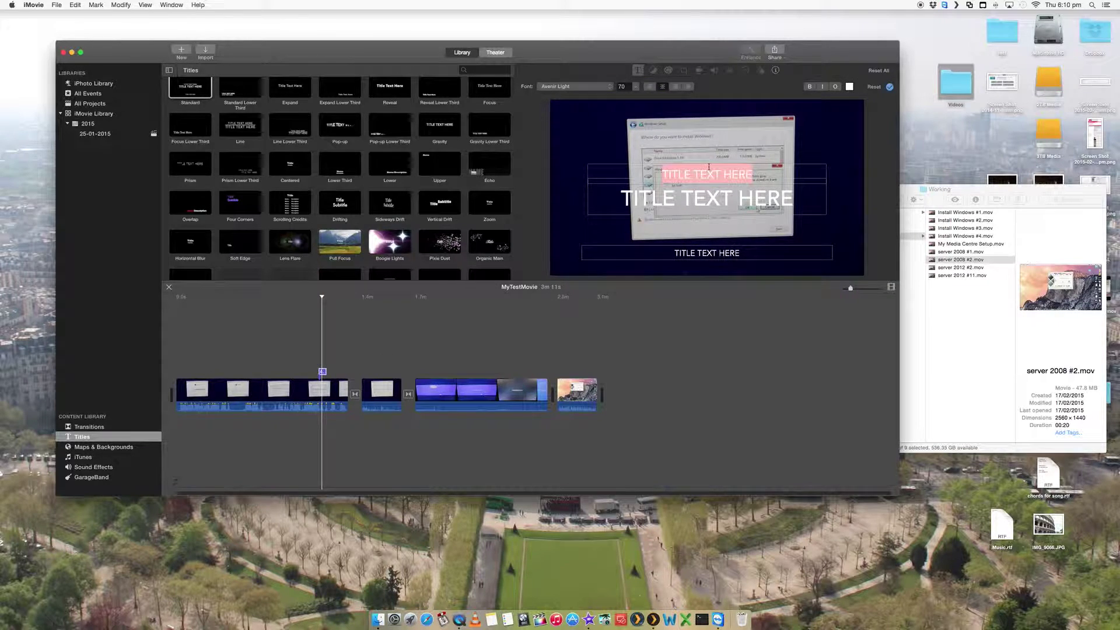
- Set the title text to 'THIS IS A TITLE' and delete the other title lines
{"action": "type", "text": "THIS IS A"}
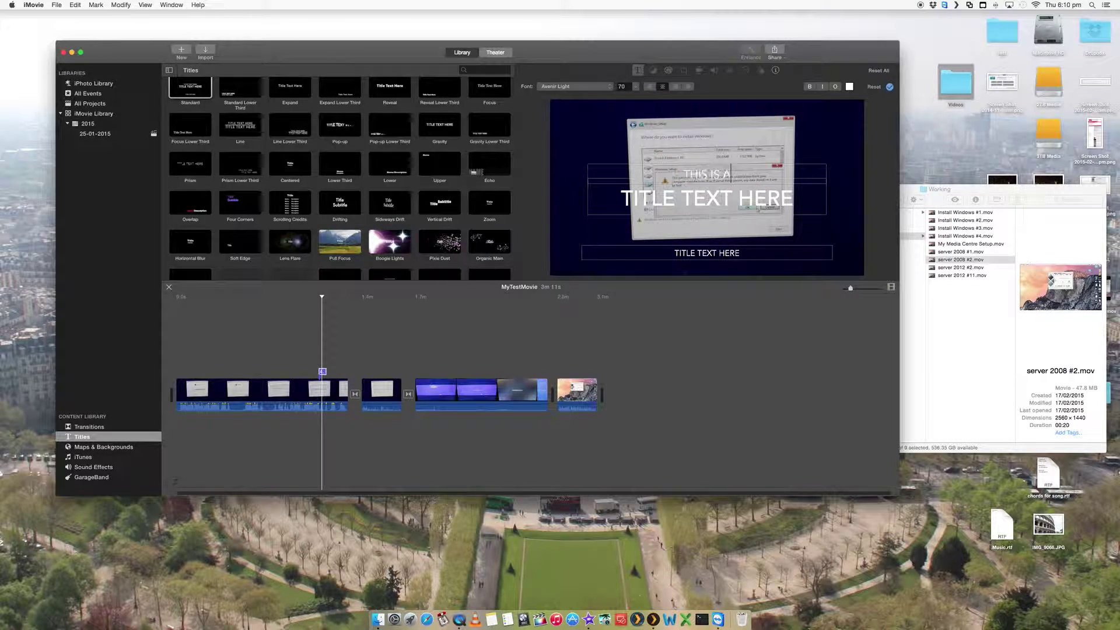
{"action": "type", "text": " TITLE"}
{"action": "triple_click", "coordinate": [707, 198]}
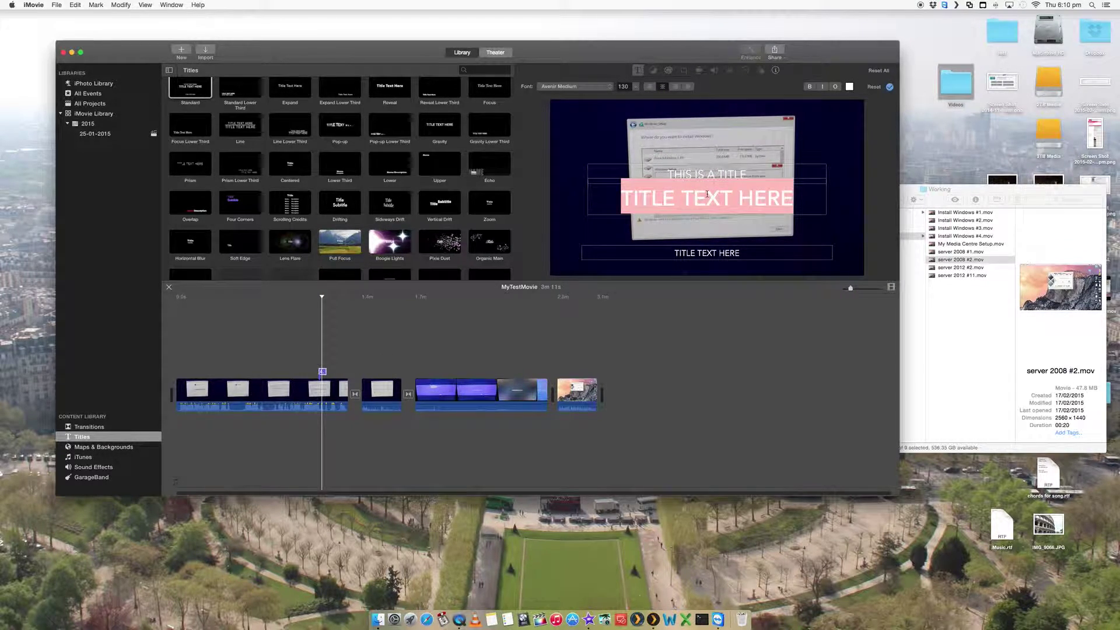
{"action": "key", "text": "BackSpace"}
{"action": "left_click", "coordinate": [718, 253]}
{"action": "key", "text": "BackSpace"}
{"action": "key", "text": "super+a"}
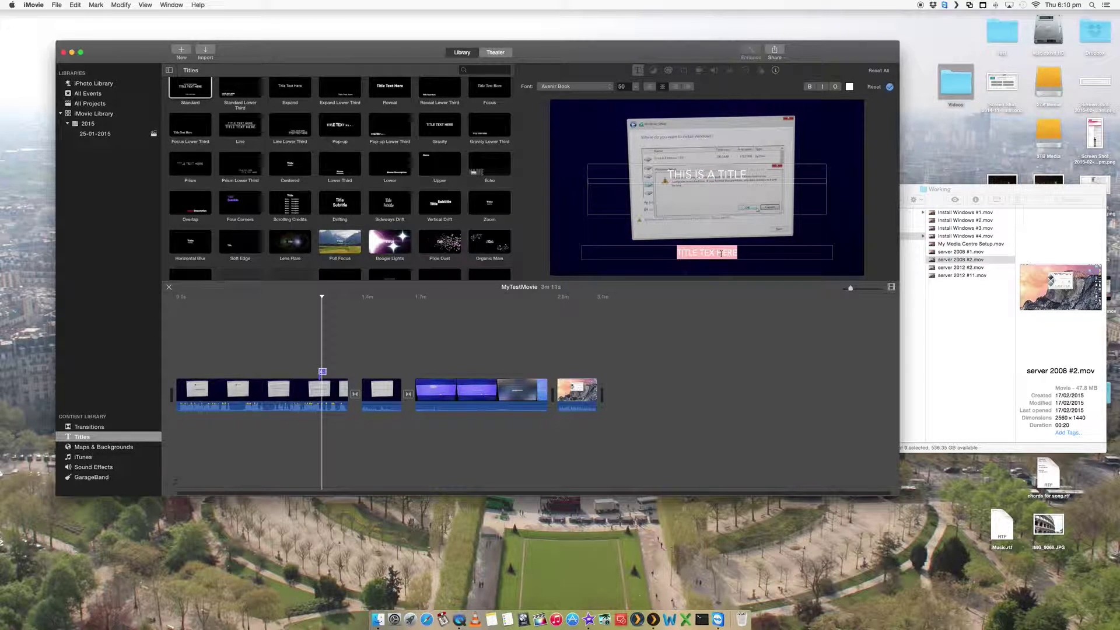
{"action": "key", "text": "BackSpace"}
- Play back the title, then lengthen it to cover more footage
{"action": "left_click_drag", "start_coordinate": [319, 294], "coordinate": [315, 297]}
{"action": "key", "text": "space"}
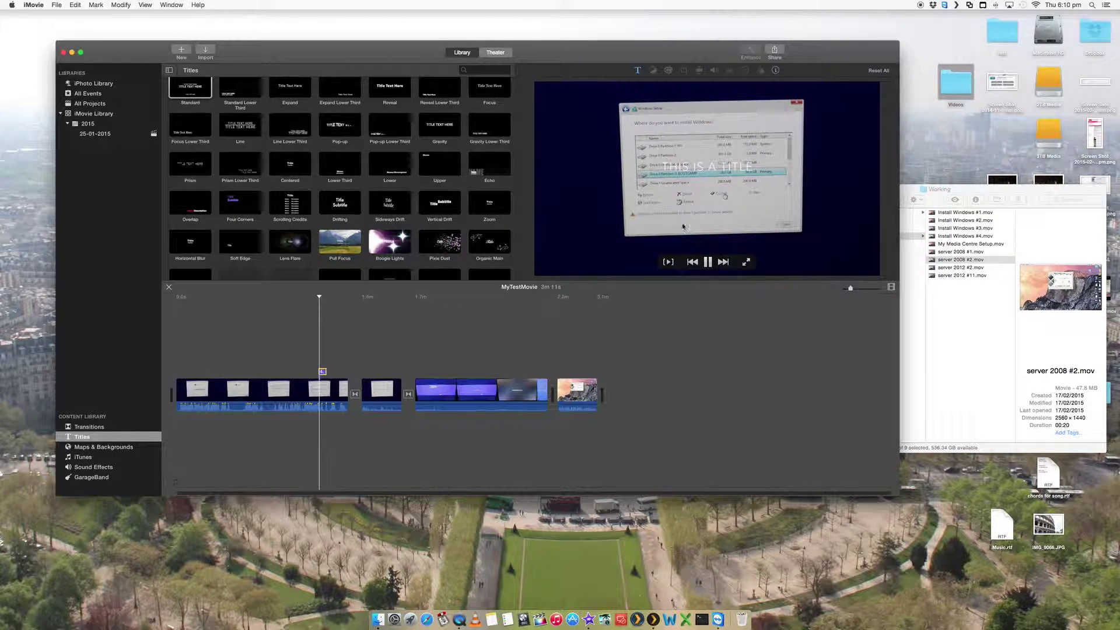
{"action": "key", "text": "space"}
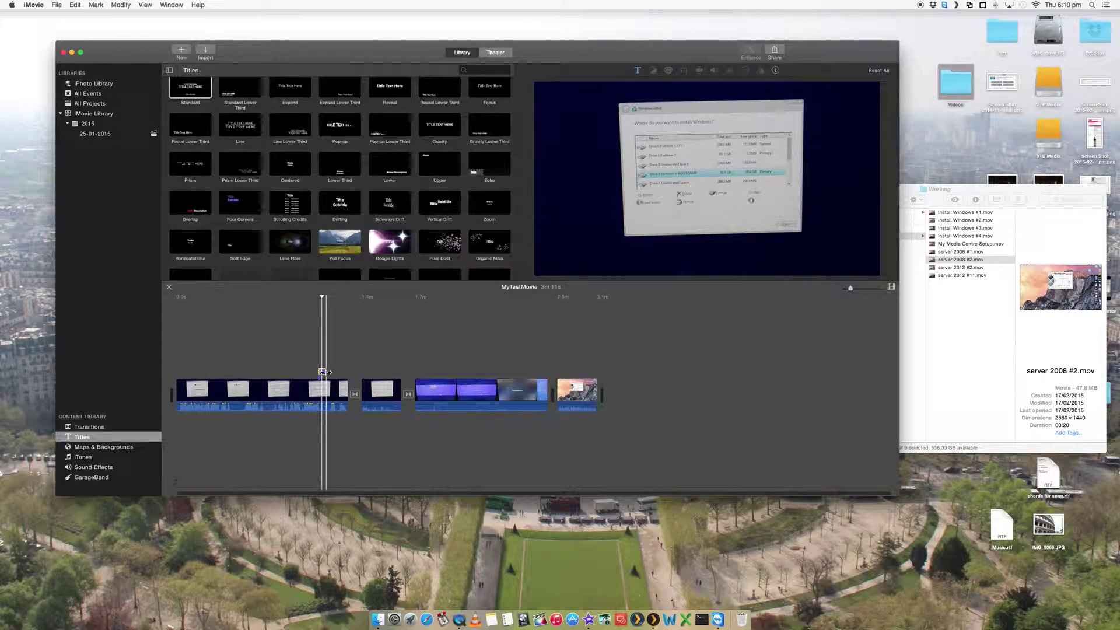
{"action": "left_click_drag", "start_coordinate": [324, 371], "coordinate": [280, 371]}
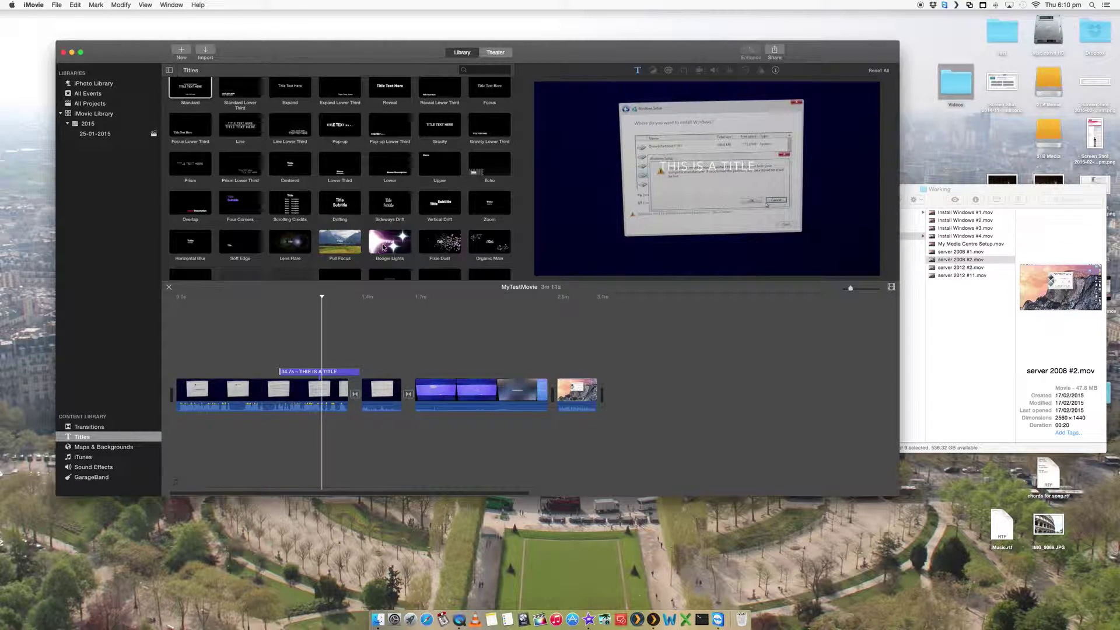
- Insert a Boogie Lights title reading 'TEST' before the last clip and play into it
{"action": "left_click_drag", "start_coordinate": [388, 246], "coordinate": [557, 390]}
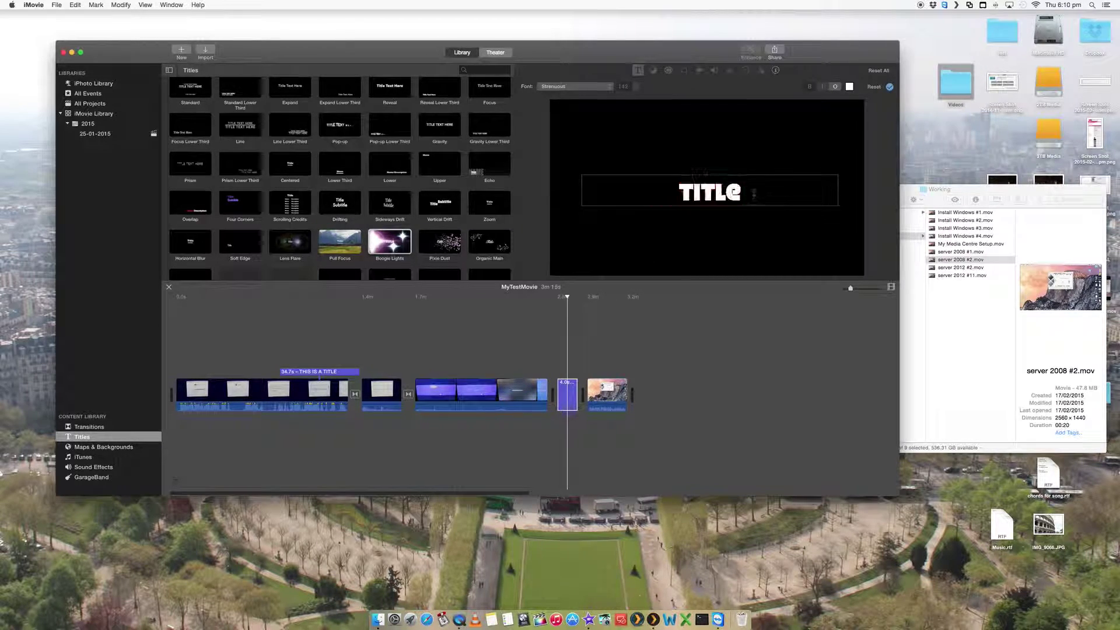
{"action": "type", "text": "Test"}
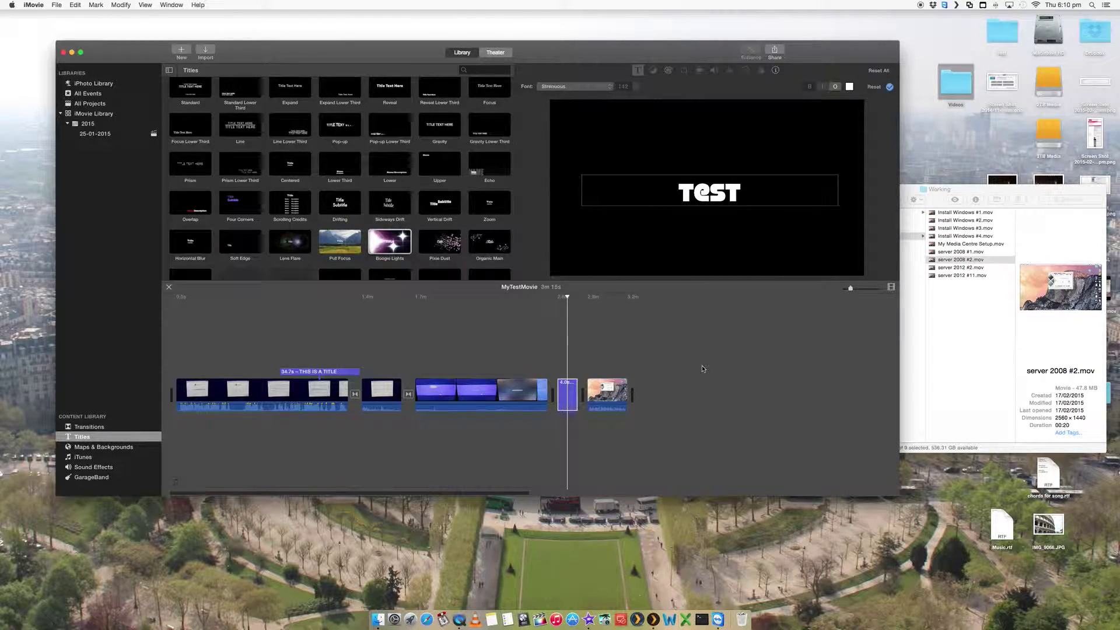
{"action": "left_click", "coordinate": [546, 298]}
{"action": "key", "text": "space"}
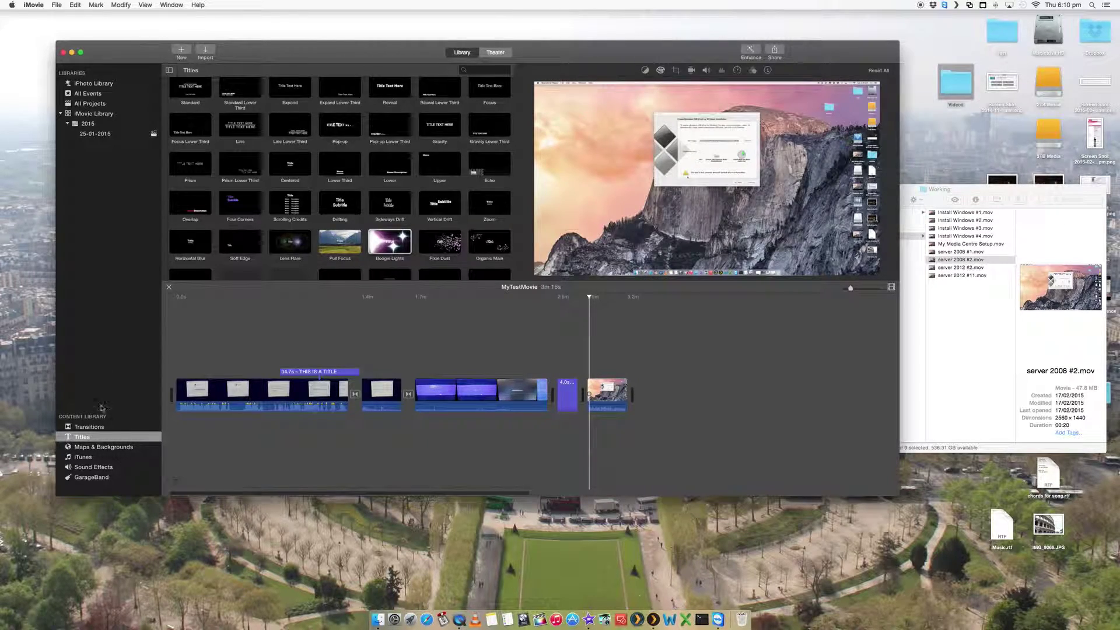
- Place a Cross Dissolve between the TEST title card and the last clip, then review it
{"action": "left_click", "coordinate": [88, 426]}
{"action": "left_click_drag", "start_coordinate": [190, 120], "coordinate": [552, 395]}
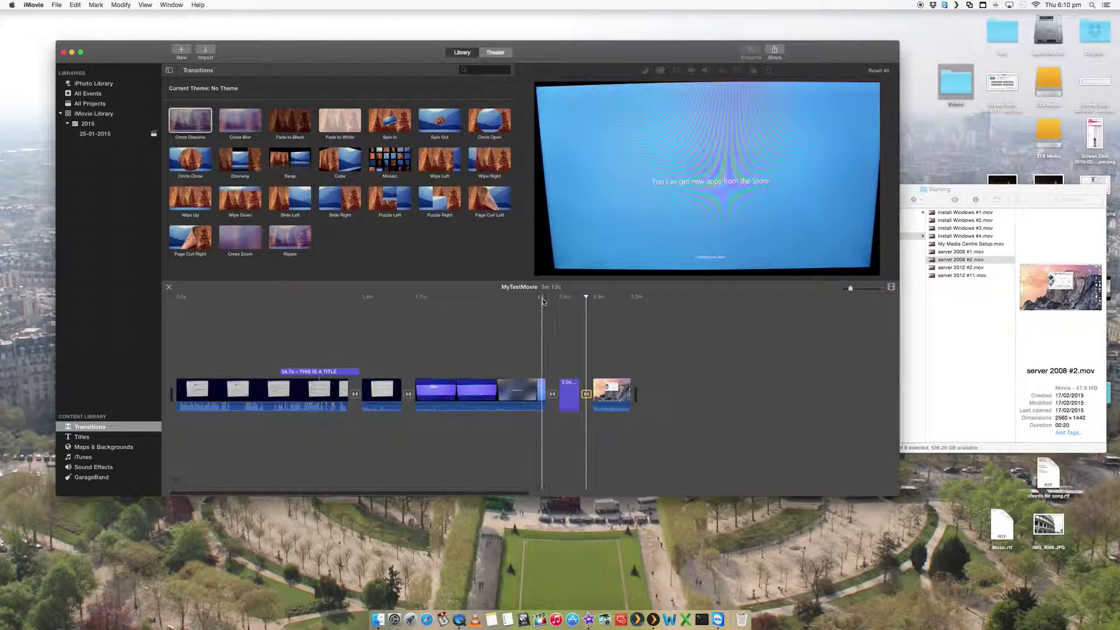
{"action": "left_click", "coordinate": [542, 300]}
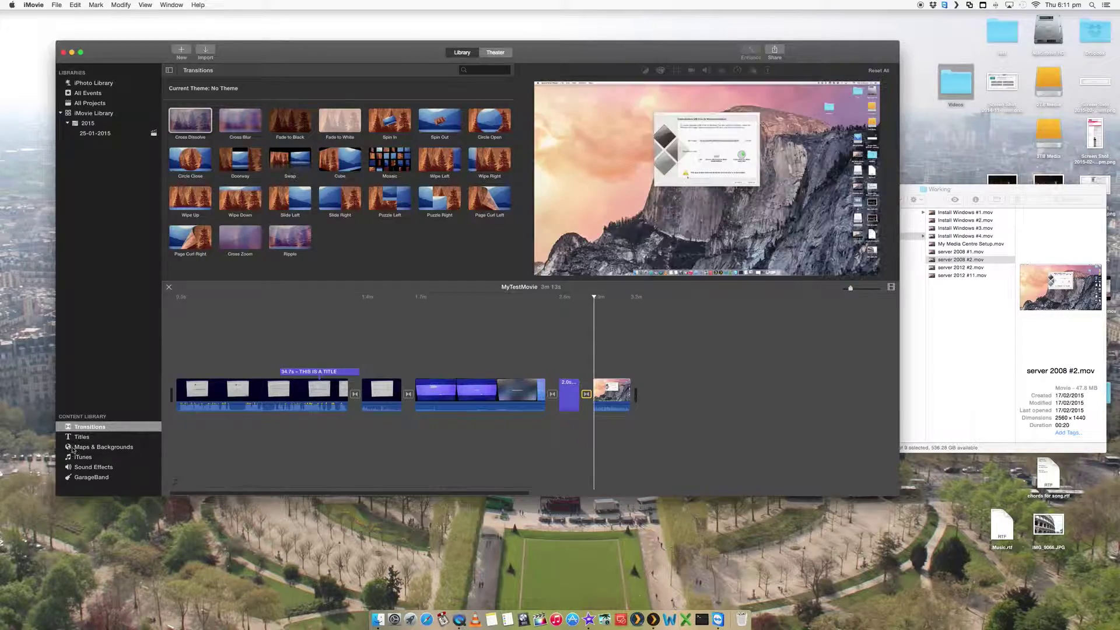
- Switch the Content Library from Maps & Backgrounds to the iTunes music list
{"action": "left_click", "coordinate": [97, 447]}
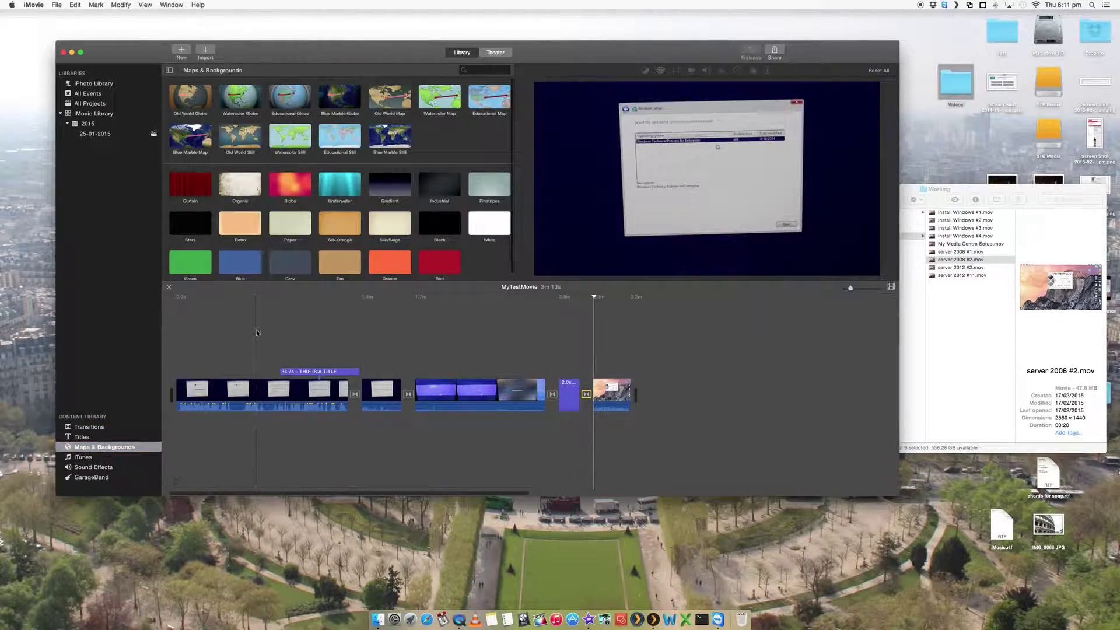
{"action": "scroll", "coordinate": [299, 179], "scroll_direction": "down", "scroll_amount": 1}
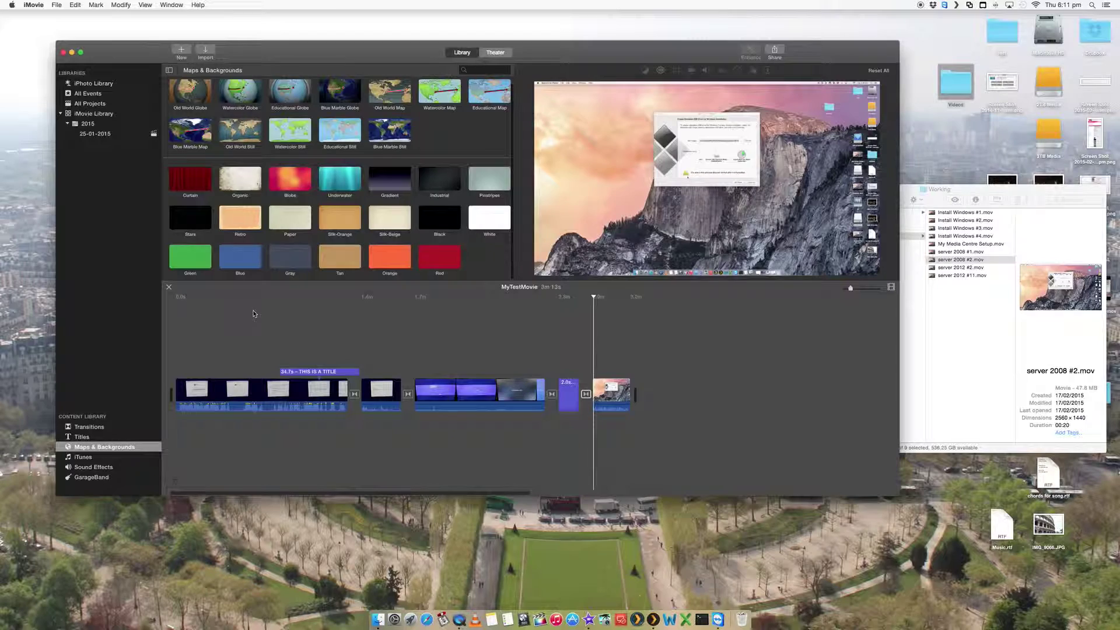
{"action": "key", "text": "Down"}
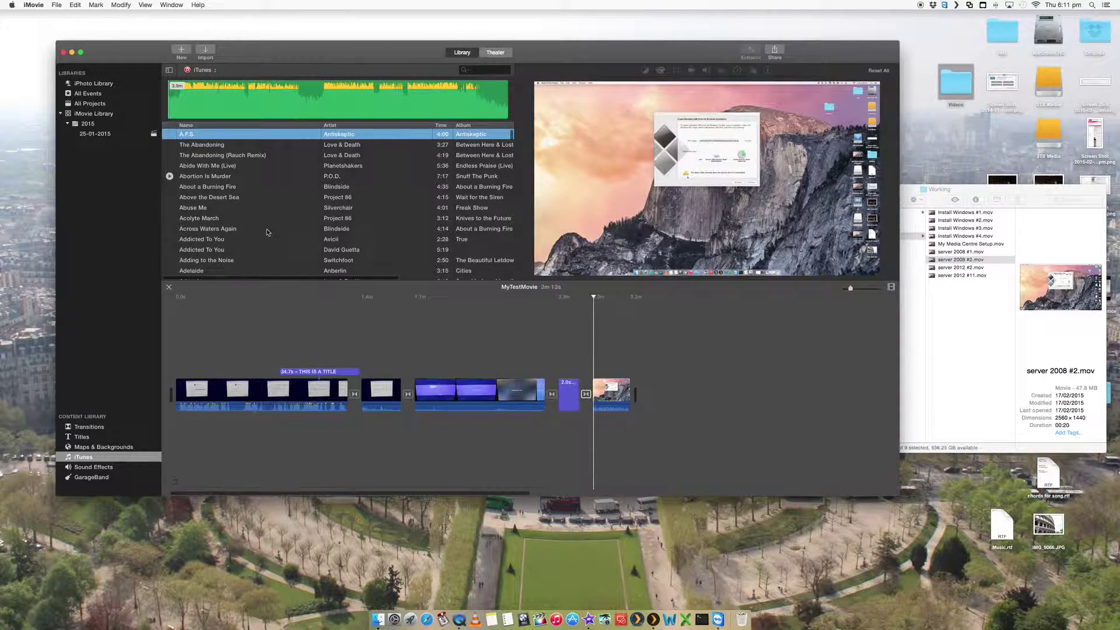
- Undo the mistakenly added Abortion Is Murder song and add Agitated as background music instead
{"action": "left_click_drag", "start_coordinate": [266, 233], "coordinate": [292, 423]}
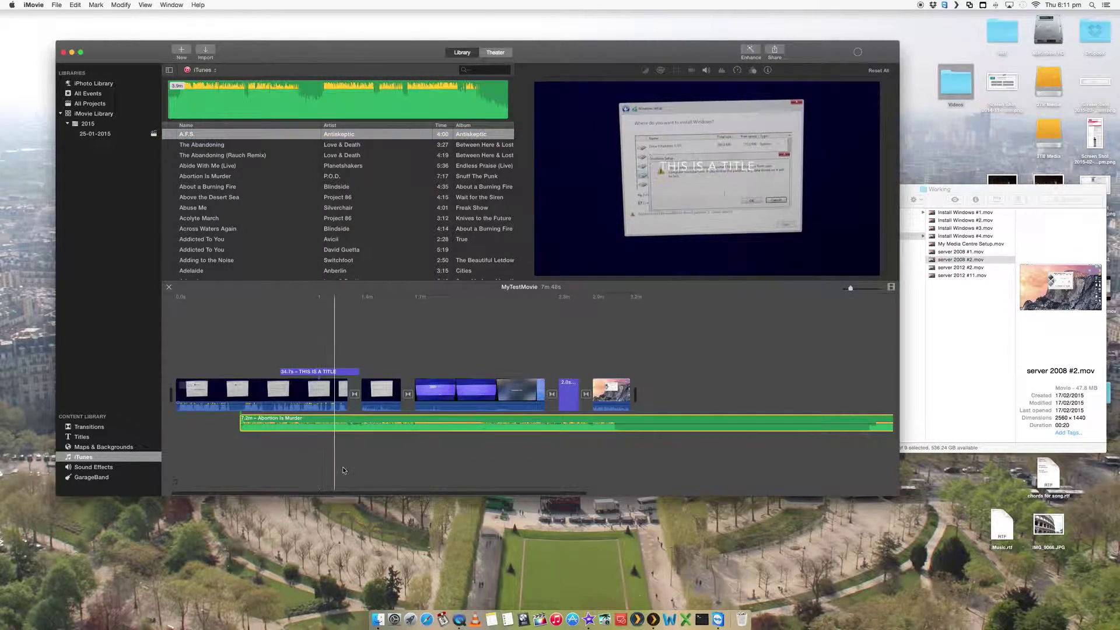
{"action": "key", "text": "super+z"}
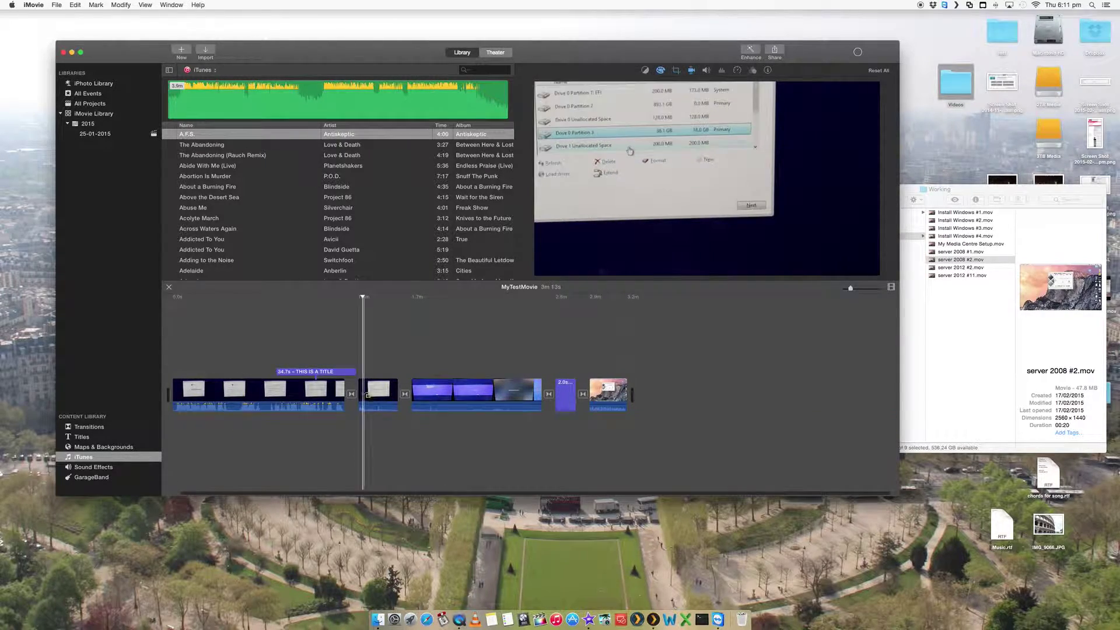
{"action": "scroll", "coordinate": [277, 239], "scroll_direction": "down", "scroll_amount": 10}
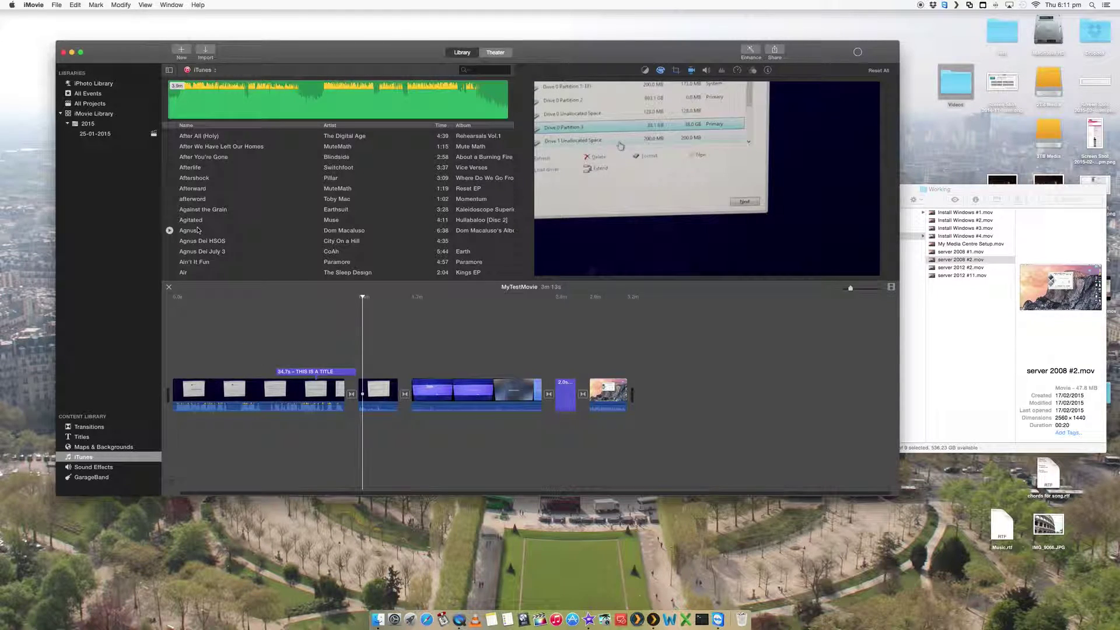
{"action": "left_click_drag", "start_coordinate": [194, 221], "coordinate": [241, 428]}
{"action": "left_click", "coordinate": [296, 396]}
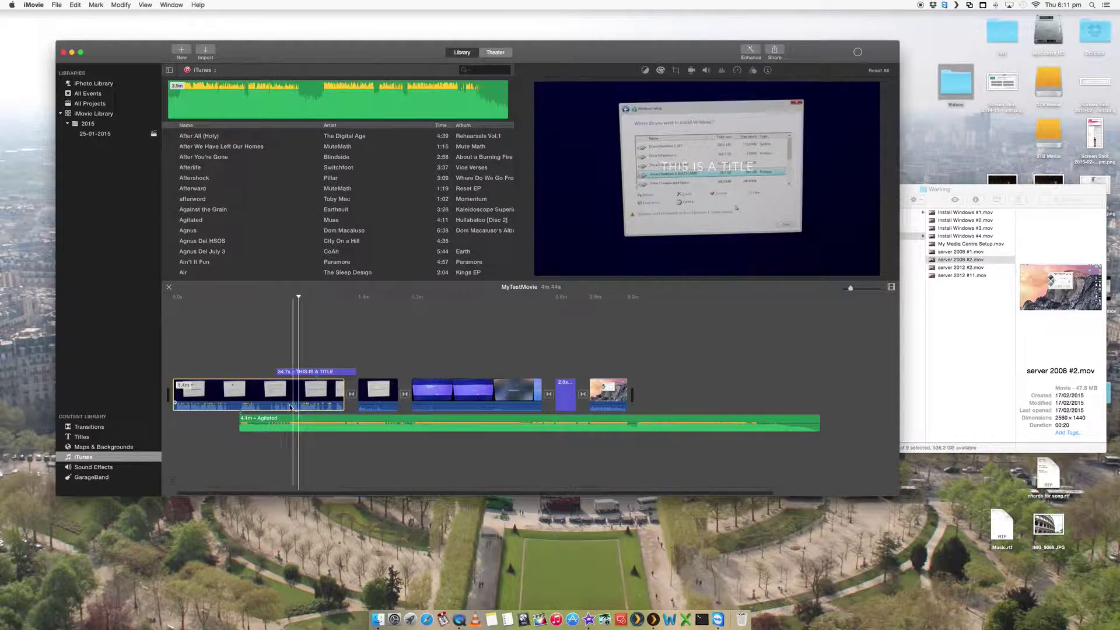
{"action": "left_click", "coordinate": [285, 408]}
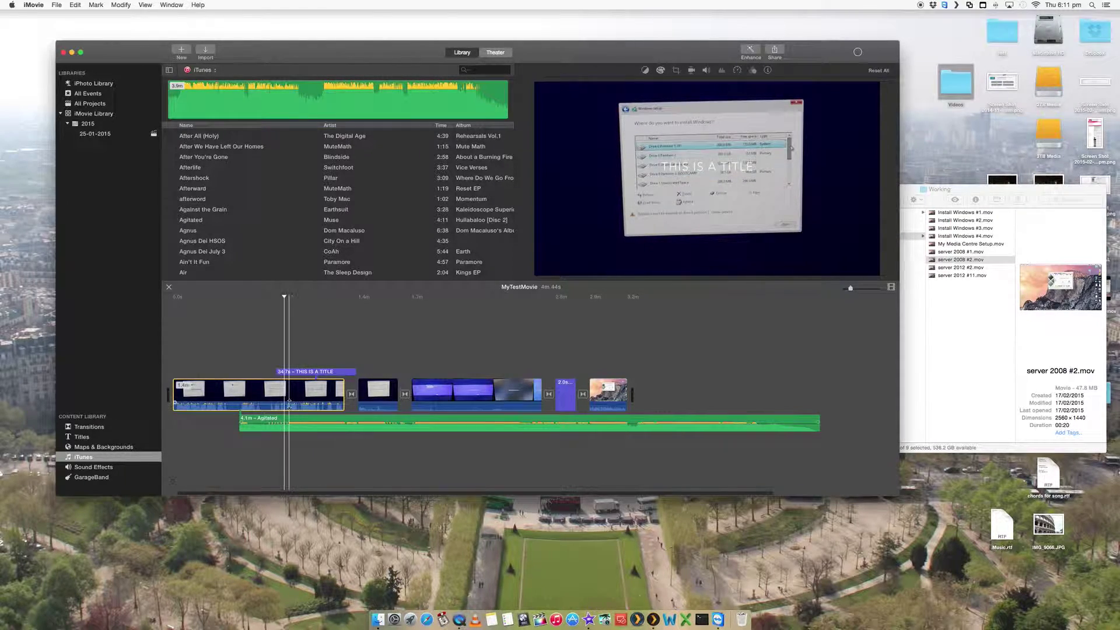
{"action": "left_click", "coordinate": [241, 299]}
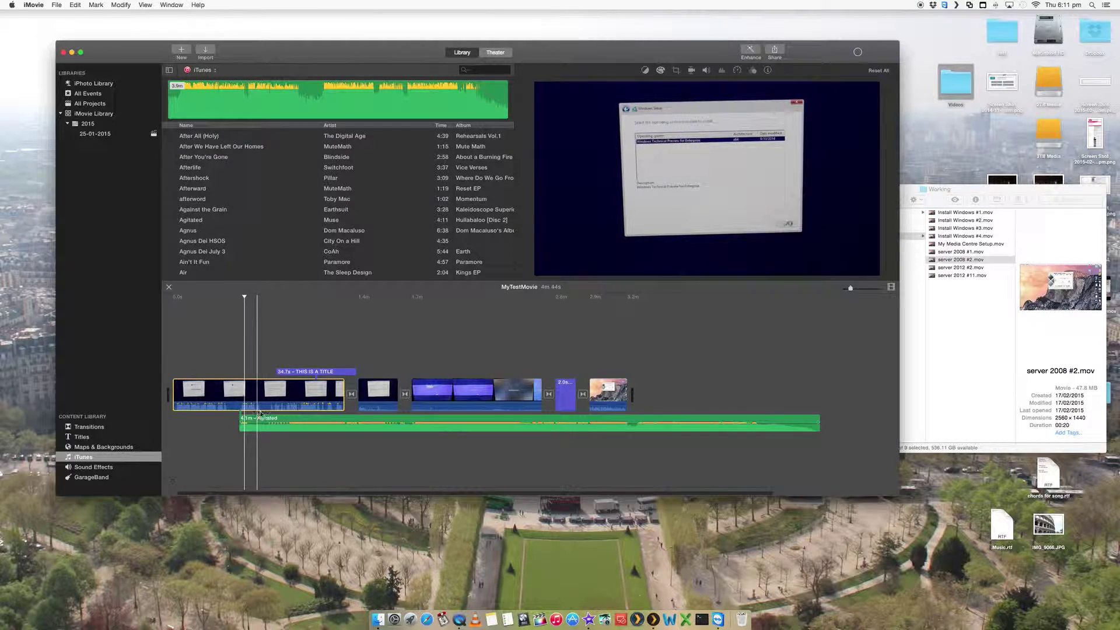
- Detach the first clip's MVI_5321 audio and delete it
{"action": "mouse_move", "coordinate": [261, 407]}
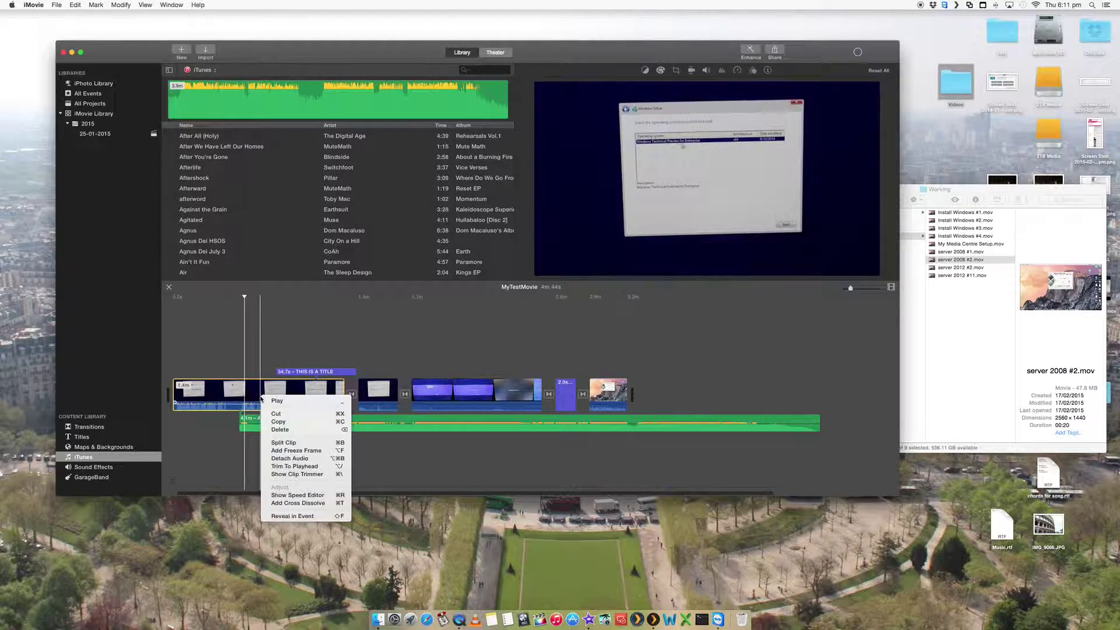
{"action": "right_click", "coordinate": [261, 396]}
{"action": "left_click", "coordinate": [287, 458]}
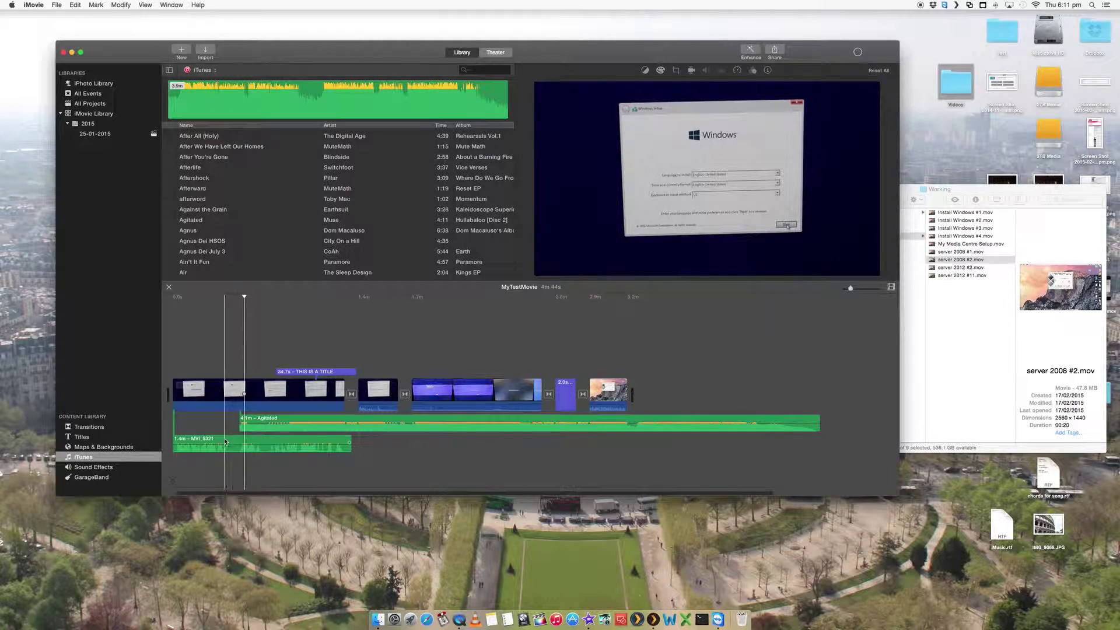
{"action": "key", "text": "Delete"}
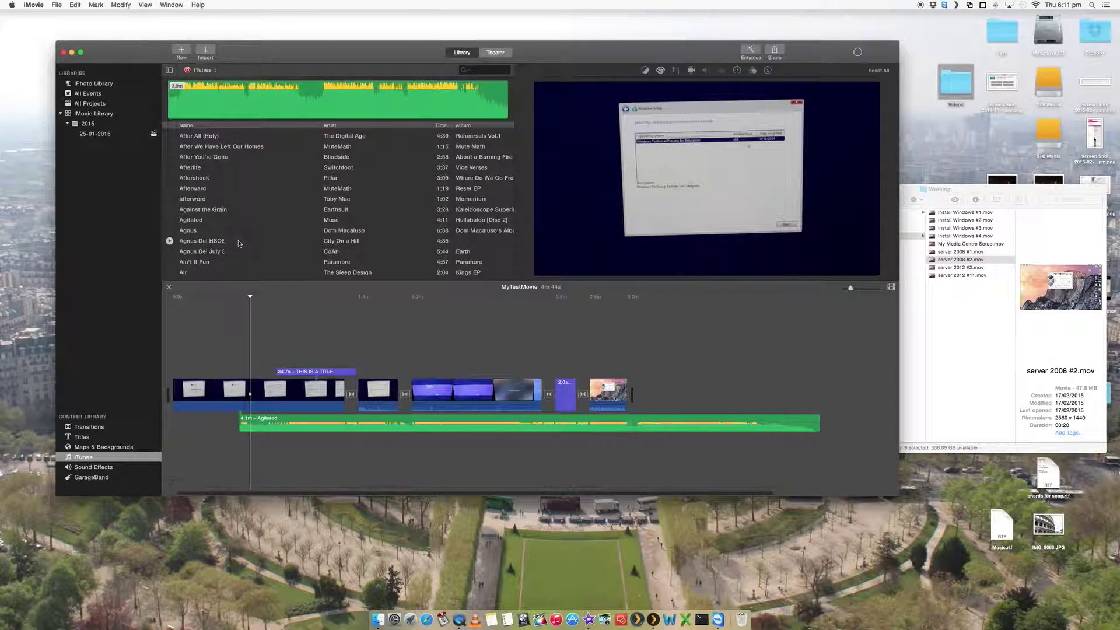
{"action": "left_click", "coordinate": [90, 466]}
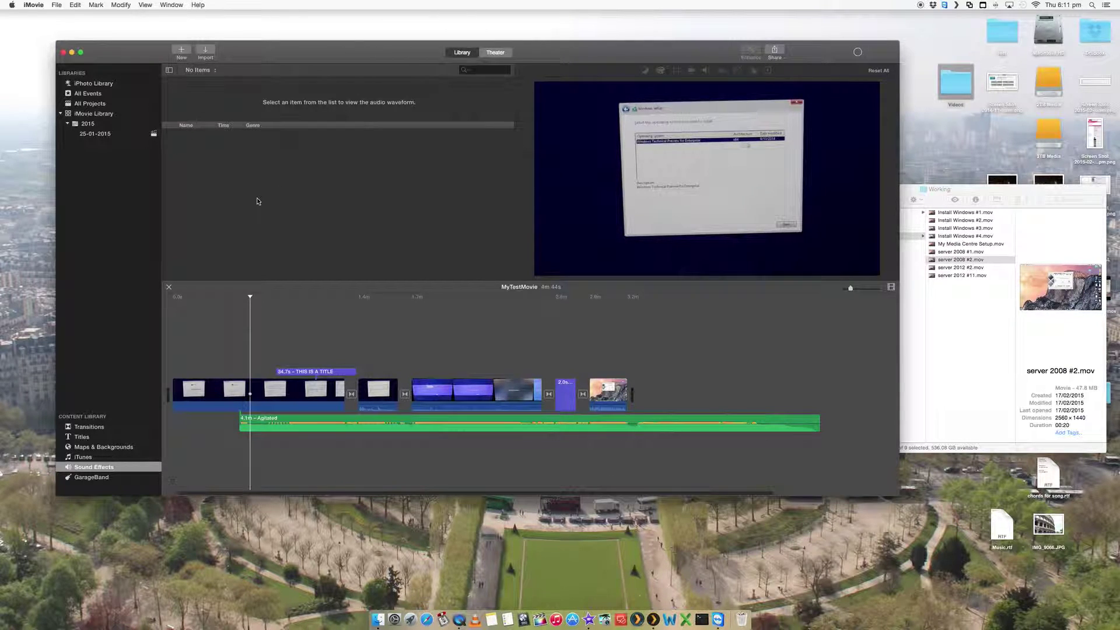
- Preview Cartoon Trill, Cartoon Boing and Can Open, then place Chicken and Clock Tick under the later clips
{"action": "left_click", "coordinate": [203, 200]}
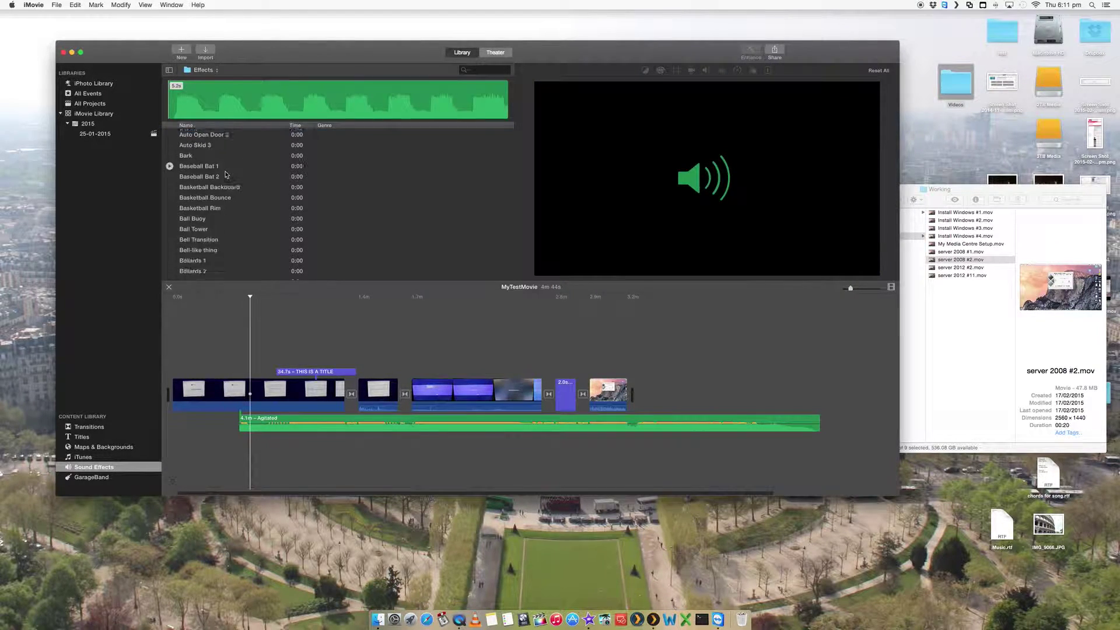
{"action": "left_click", "coordinate": [202, 200]}
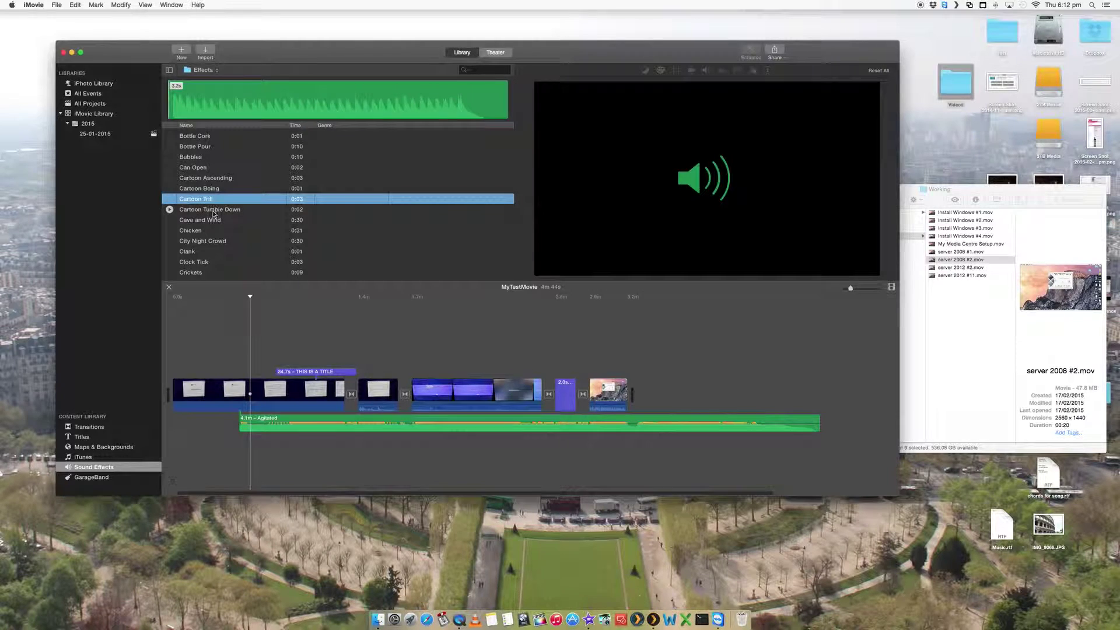
{"action": "left_click", "coordinate": [169, 199]}
{"action": "left_click", "coordinate": [170, 188]}
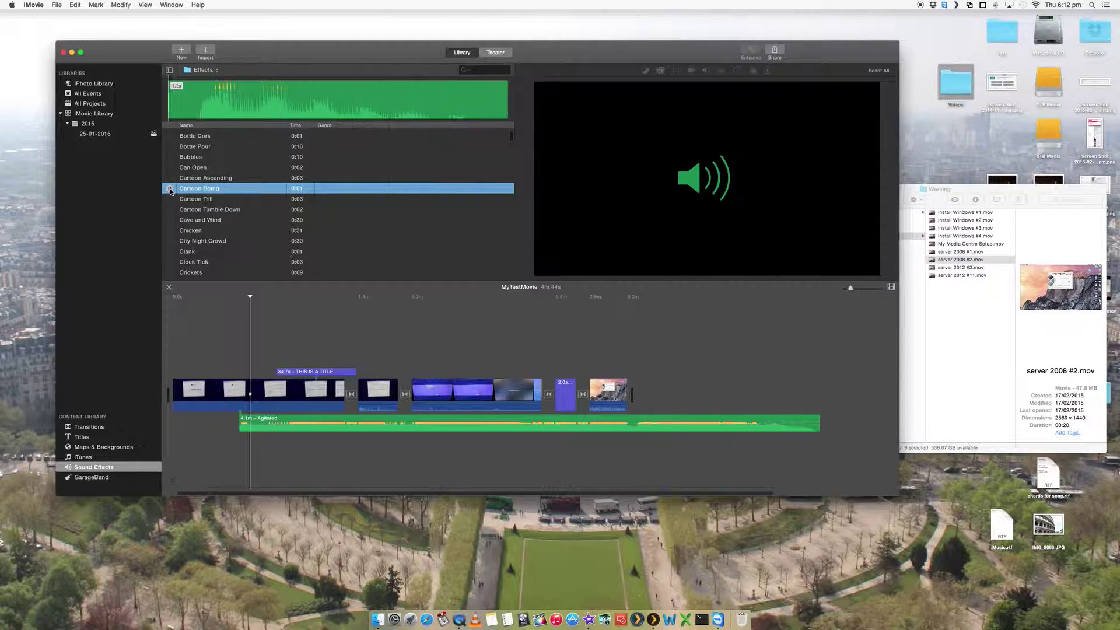
{"action": "left_click", "coordinate": [169, 167]}
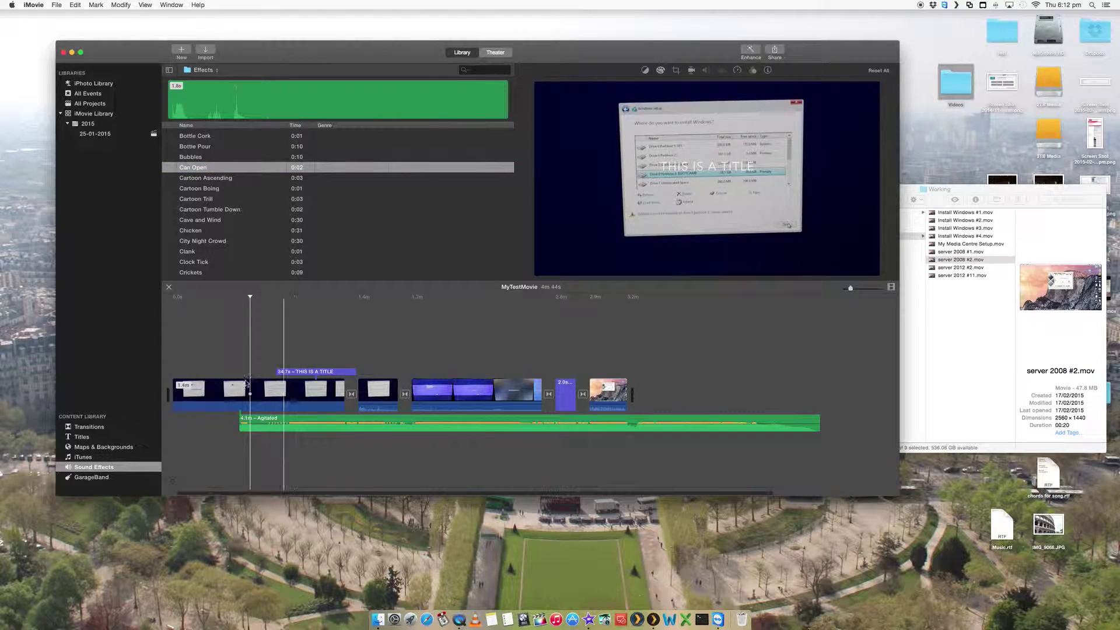
{"action": "left_click_drag", "start_coordinate": [192, 231], "coordinate": [421, 368]}
{"action": "left_click_drag", "start_coordinate": [198, 267], "coordinate": [557, 421]}
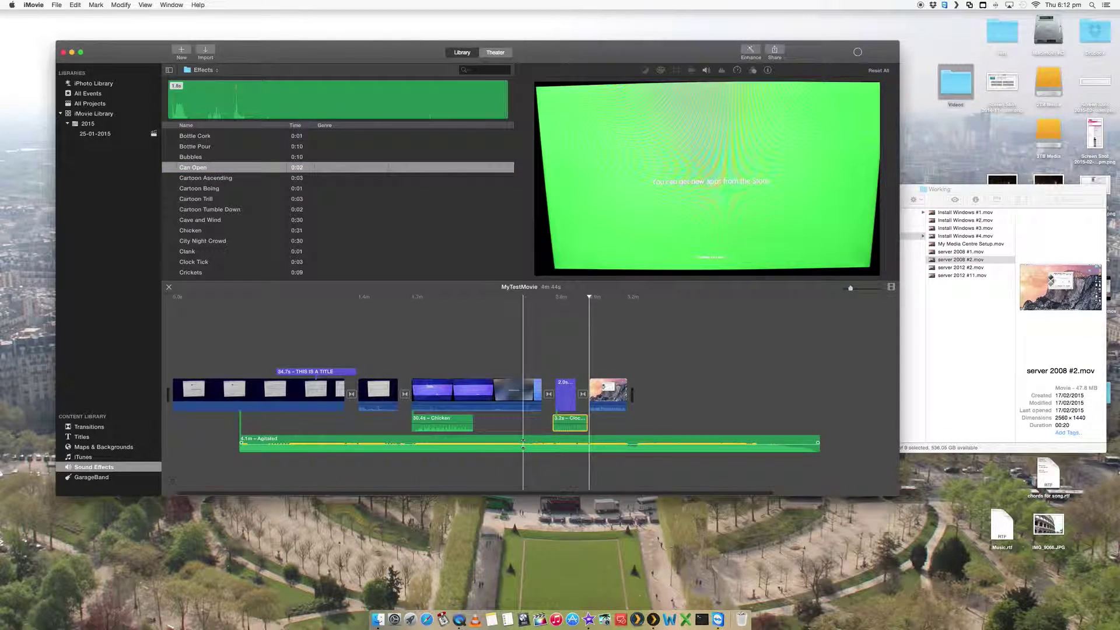
- Delete the Agitated background music clip and move back earlier in the movie
{"action": "left_click", "coordinate": [543, 443]}
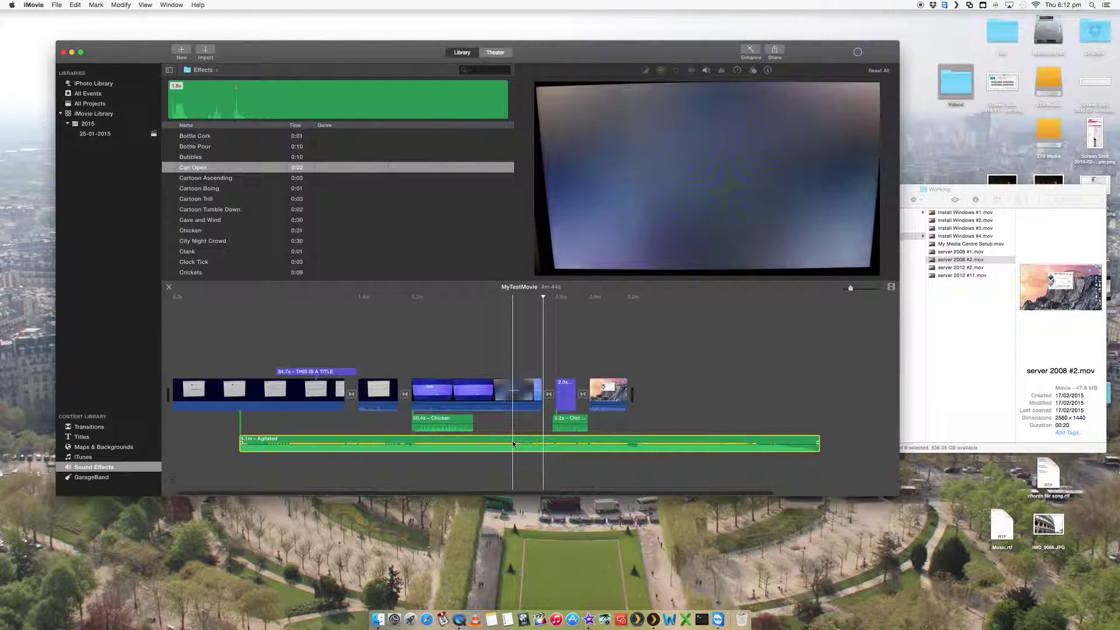
{"action": "key", "text": "Delete"}
{"action": "left_click", "coordinate": [412, 310]}
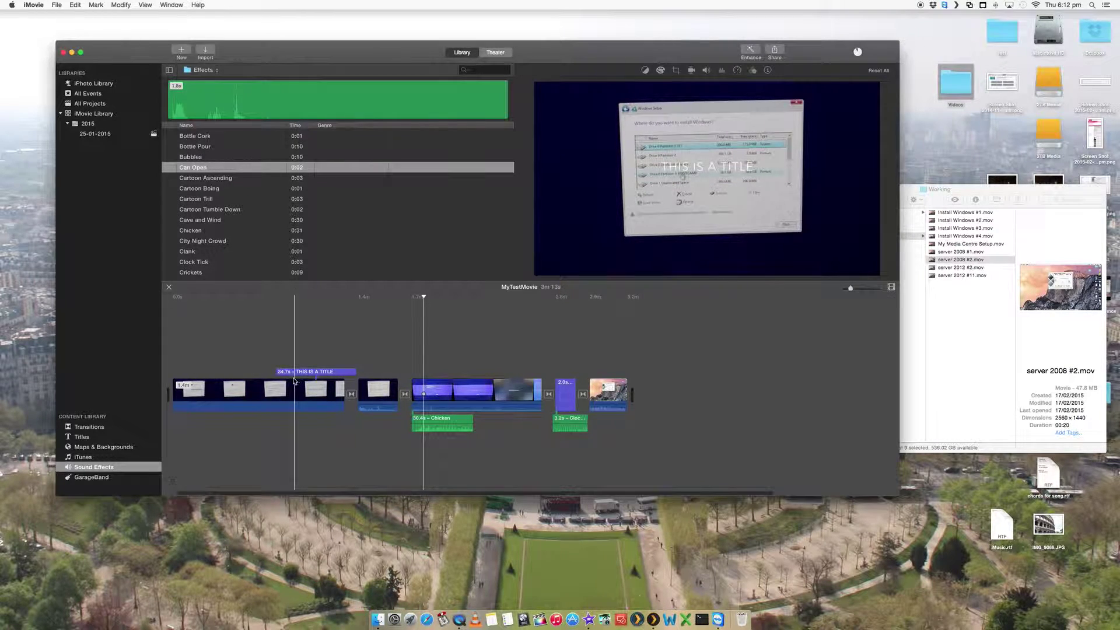
{"action": "scroll", "coordinate": [291, 382], "scroll_direction": "left", "scroll_amount": 2}
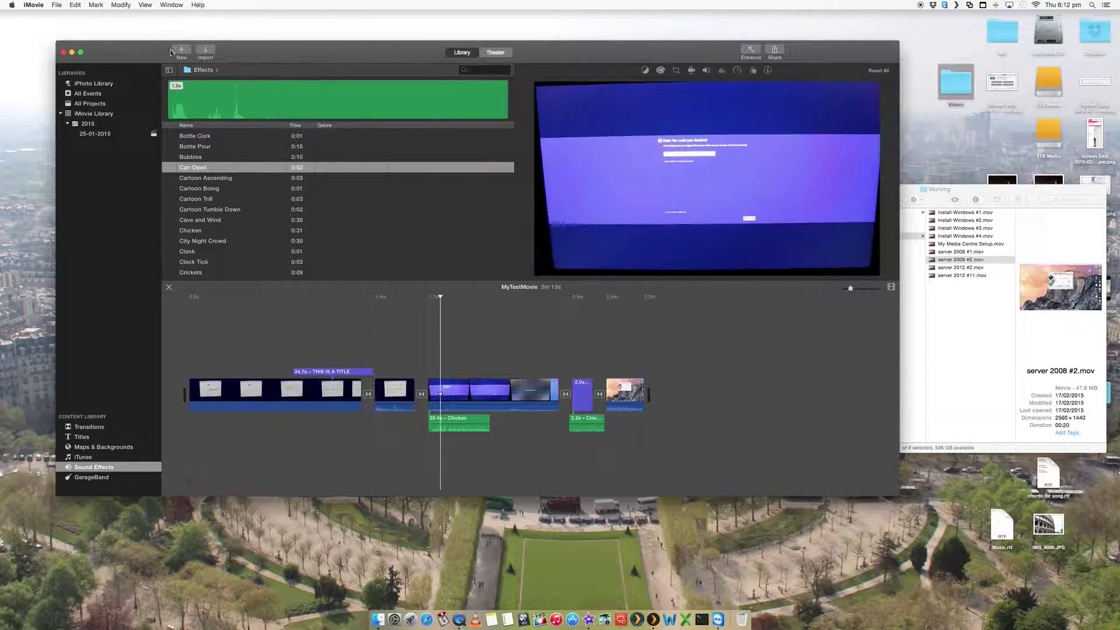
- Start a File export of MyTestMovie via File > Share
{"action": "left_click_drag", "start_coordinate": [119, 47], "coordinate": [106, 51]}
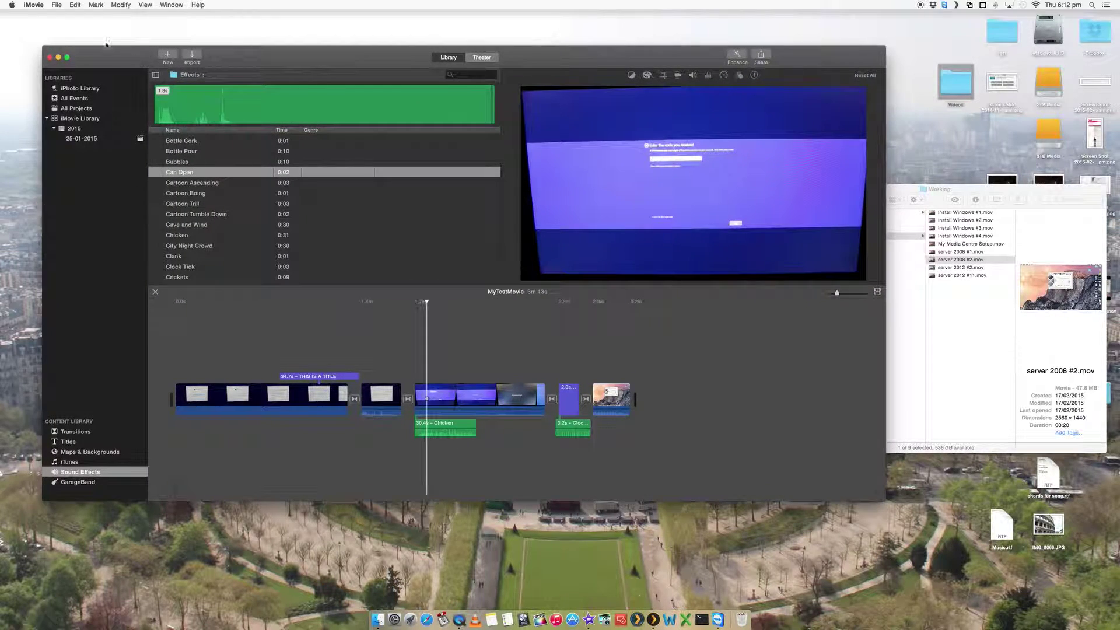
{"action": "left_click", "coordinate": [56, 5]}
{"action": "mouse_move", "coordinate": [151, 124]}
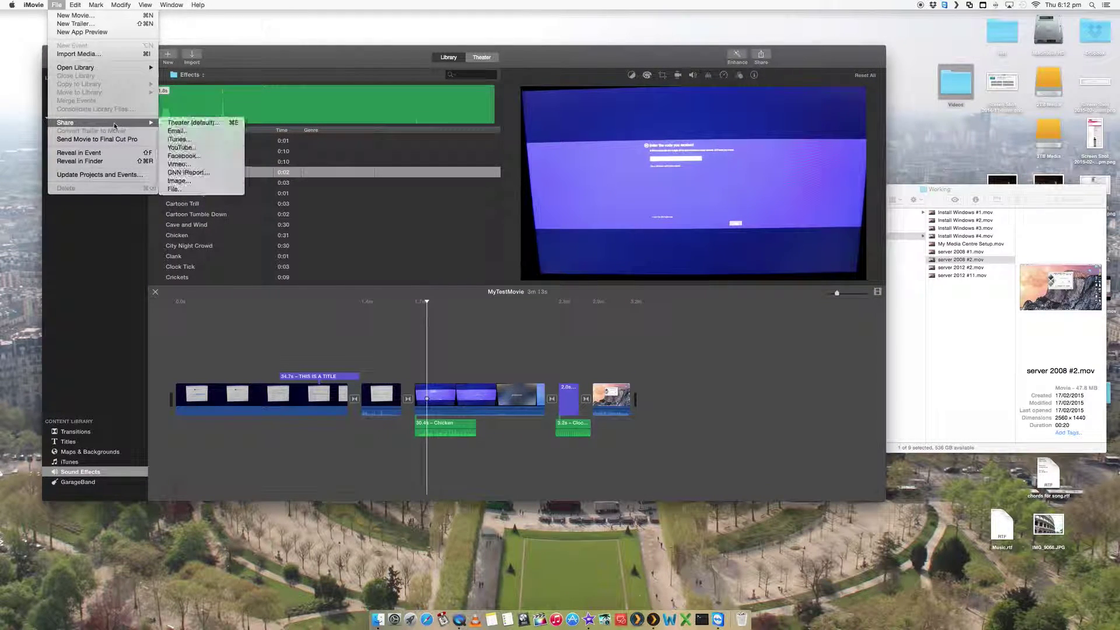
{"action": "left_click", "coordinate": [186, 191]}
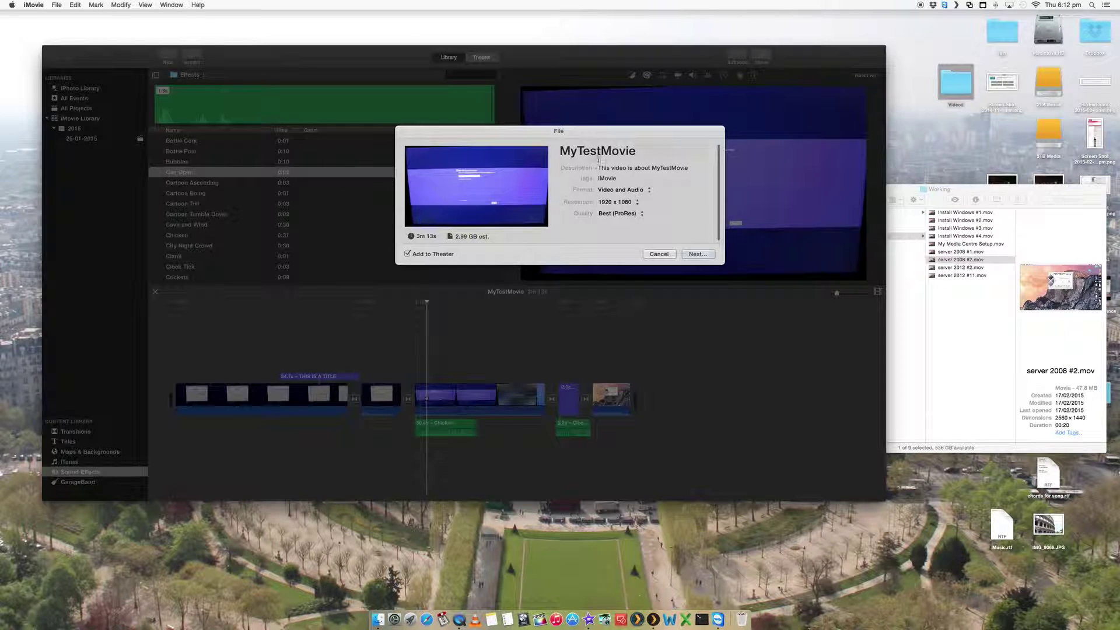
- Keep 1920 x 1080, Video and Audio and Best (ProRes), then cancel back to the Share options
{"action": "left_click", "coordinate": [616, 203]}
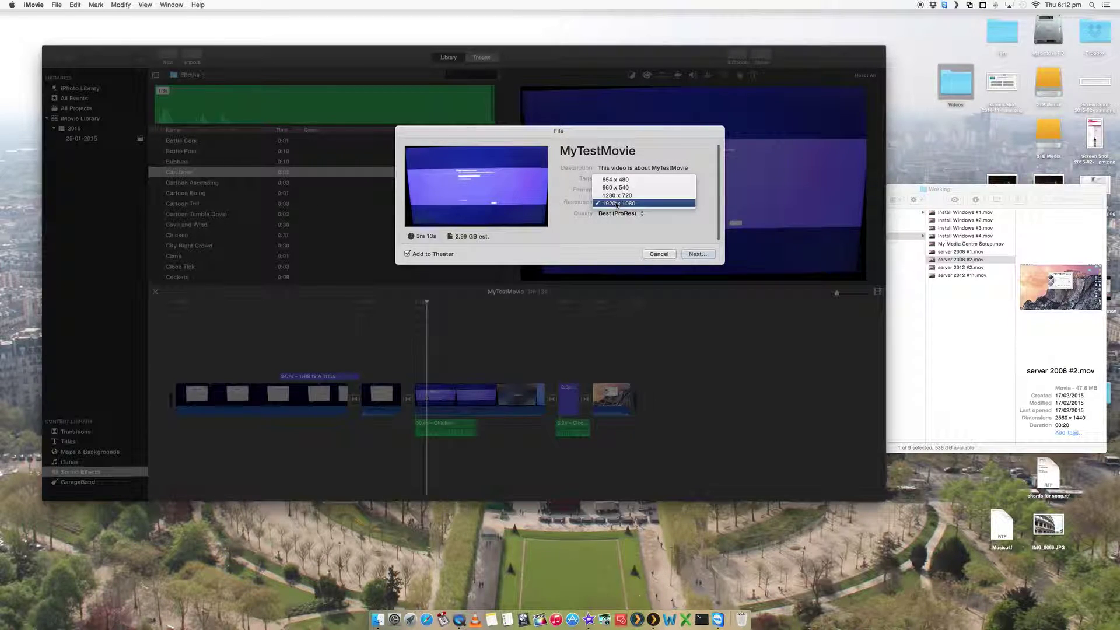
{"action": "left_click", "coordinate": [574, 200]}
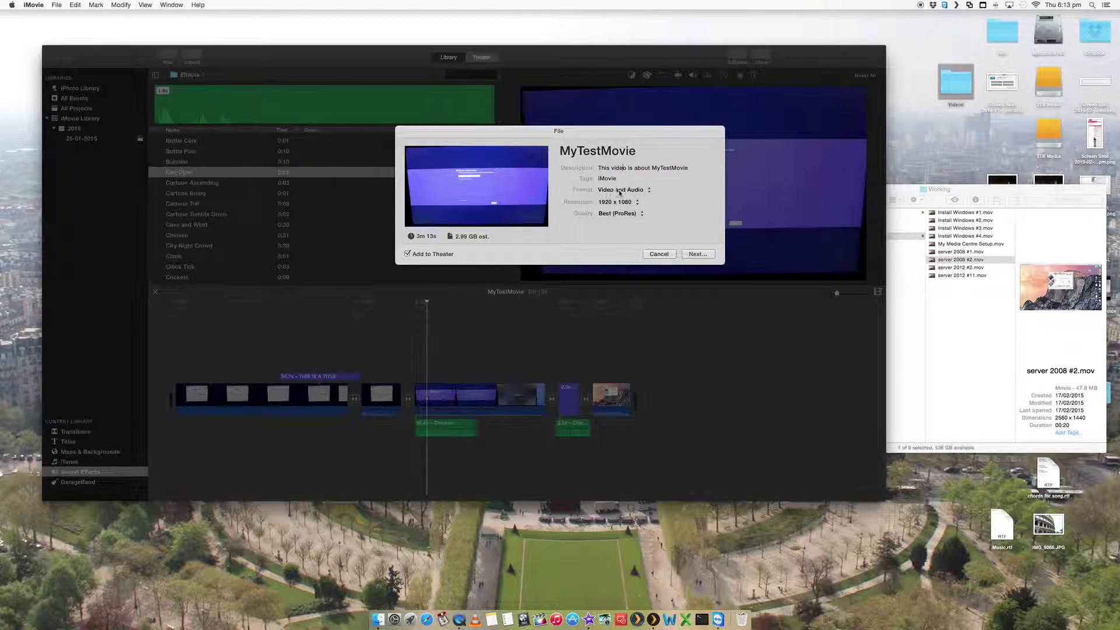
{"action": "left_click", "coordinate": [620, 192]}
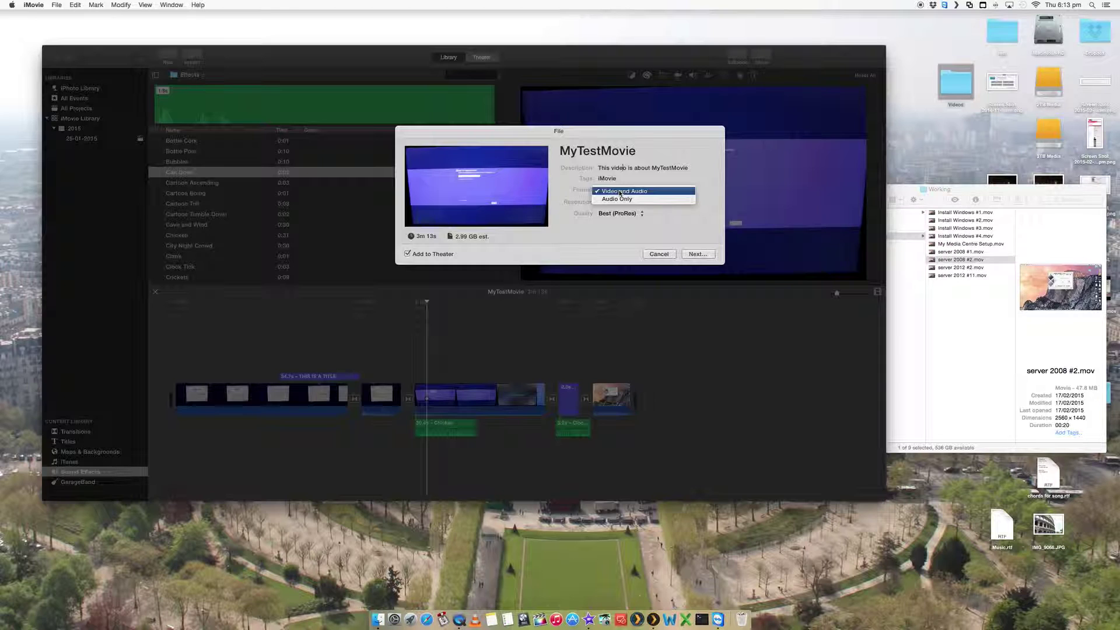
{"action": "left_click", "coordinate": [577, 194]}
{"action": "left_click", "coordinate": [617, 213]}
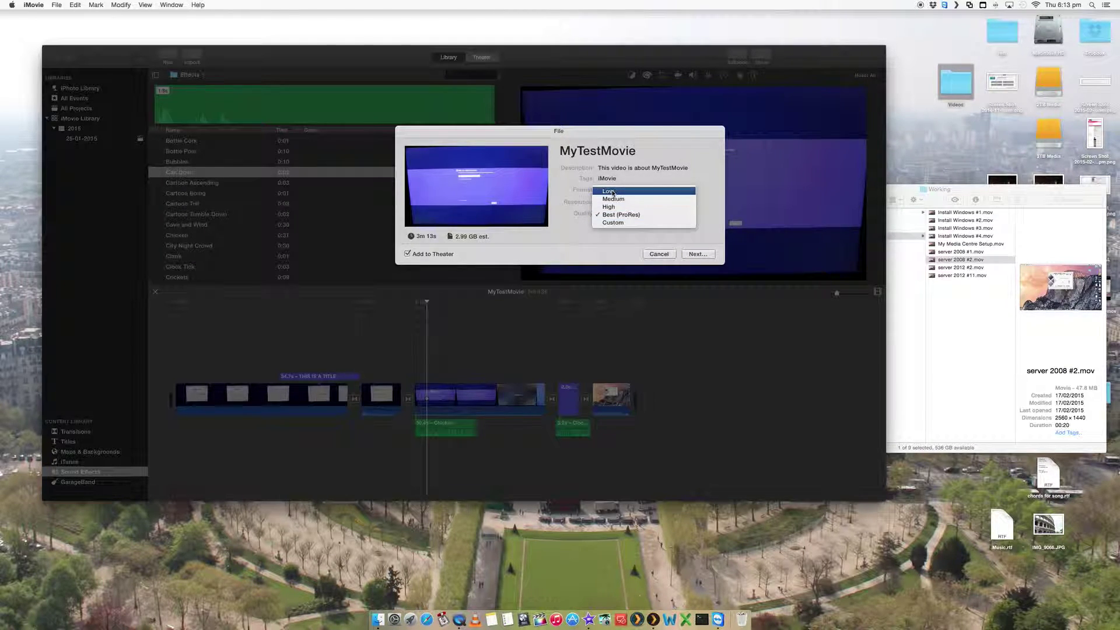
{"action": "left_click", "coordinate": [580, 218]}
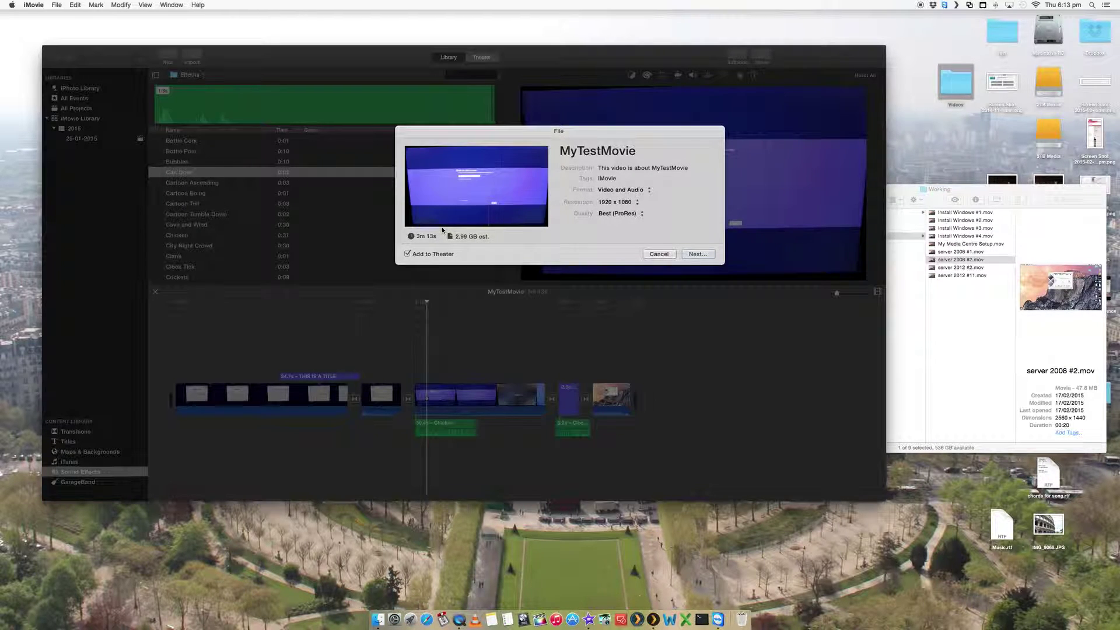
{"action": "left_click", "coordinate": [660, 255]}
{"action": "left_click", "coordinate": [56, 5]}
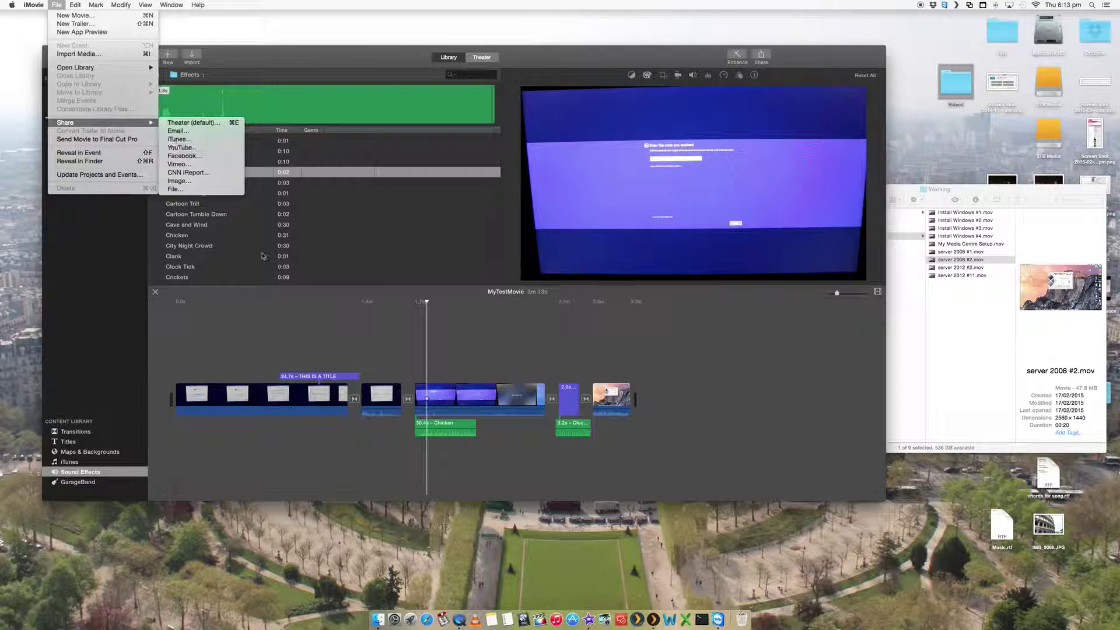
- Dismiss the sharing options and move the playhead to the 'THIS IS A TITLE' overlay on the first clip
{"action": "key", "text": "Escape"}
{"action": "left_click", "coordinate": [178, 309]}
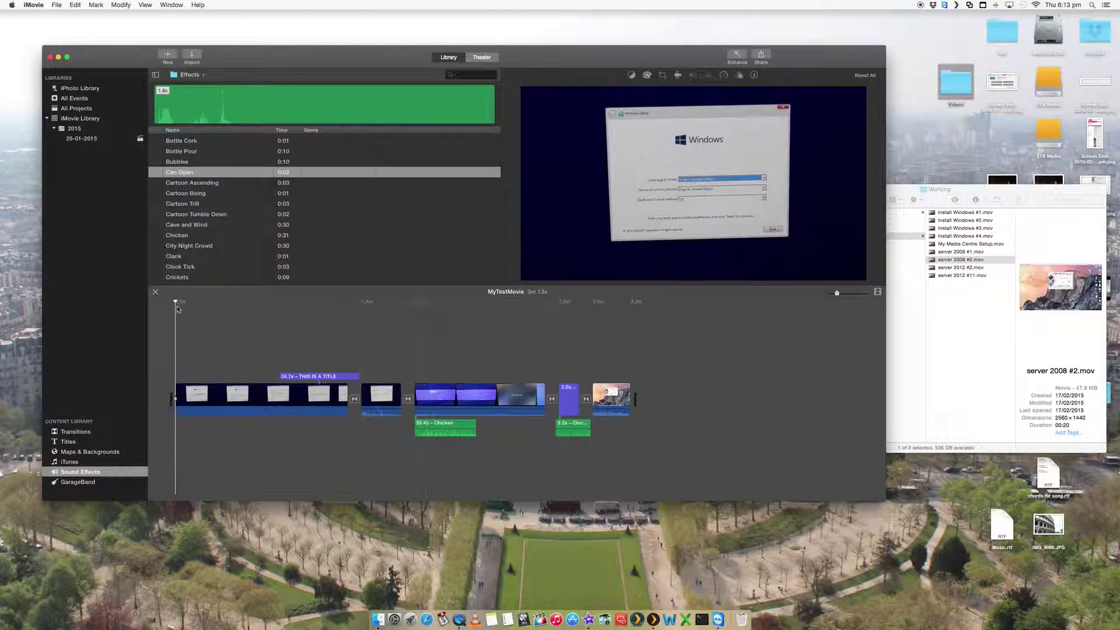
{"action": "left_click", "coordinate": [299, 308]}
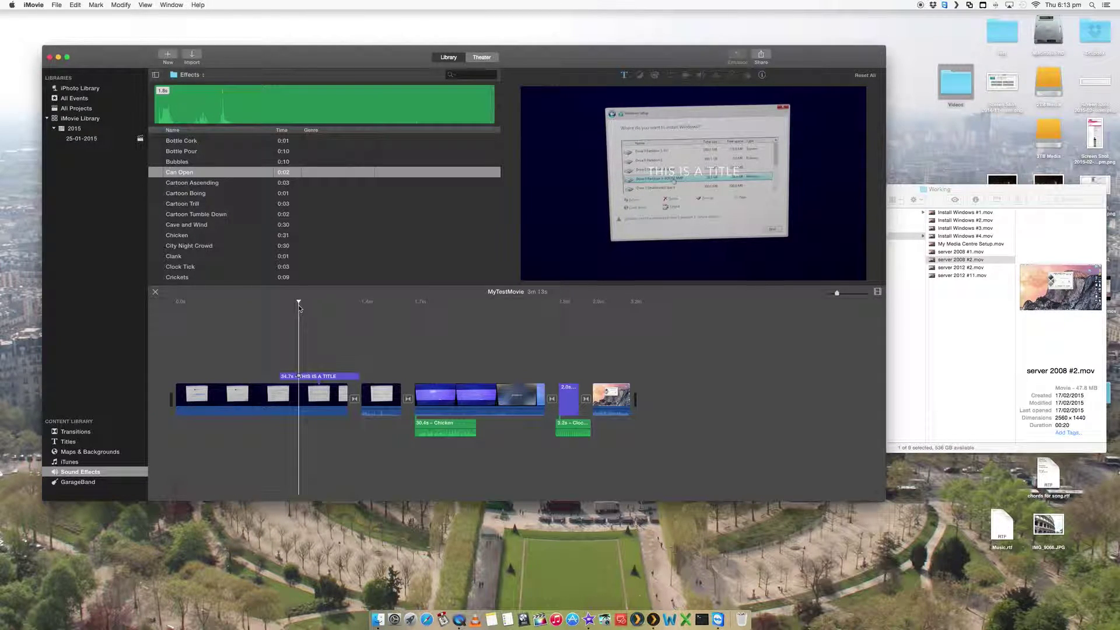